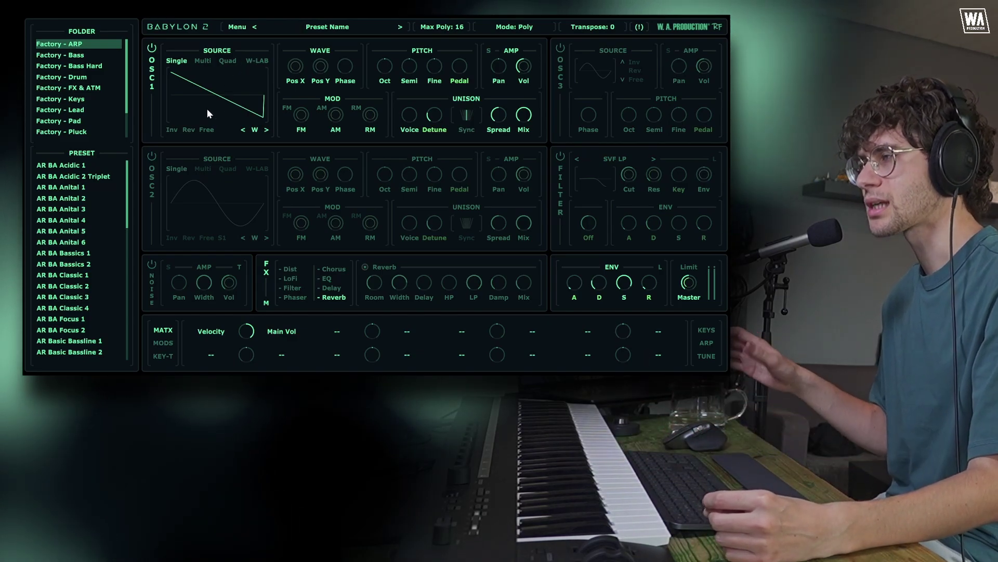
# - Try OSC1's multi, quad and W-LAB source modes, then return it to a single waveform
pyautogui.click(187, 59)
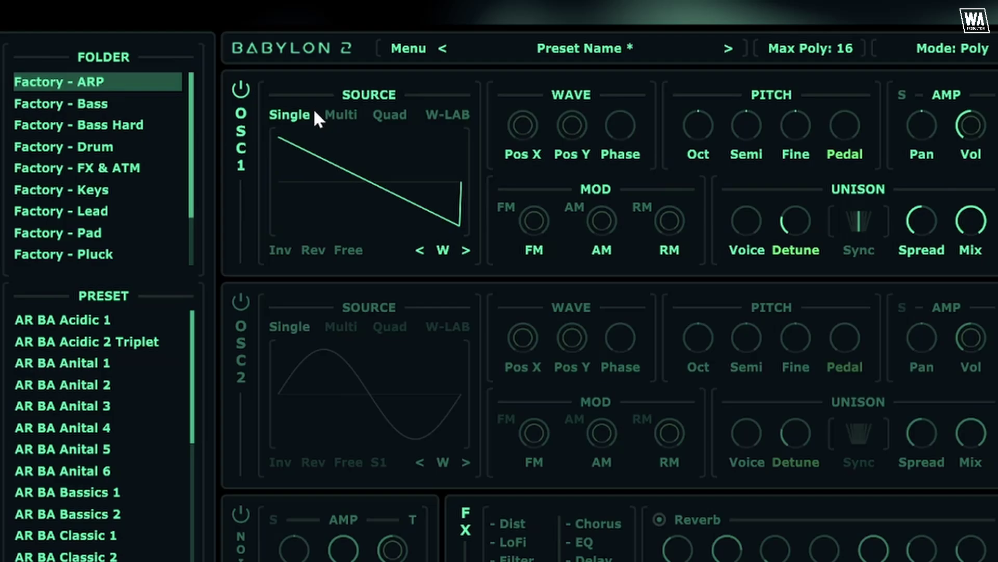
pyautogui.click(341, 116)
pyautogui.click(390, 115)
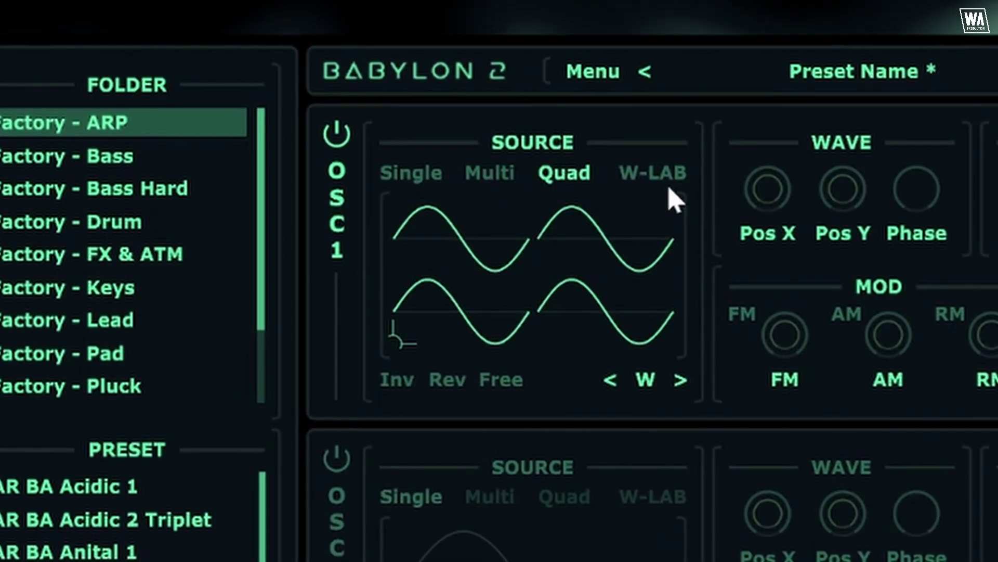
pyautogui.click(654, 176)
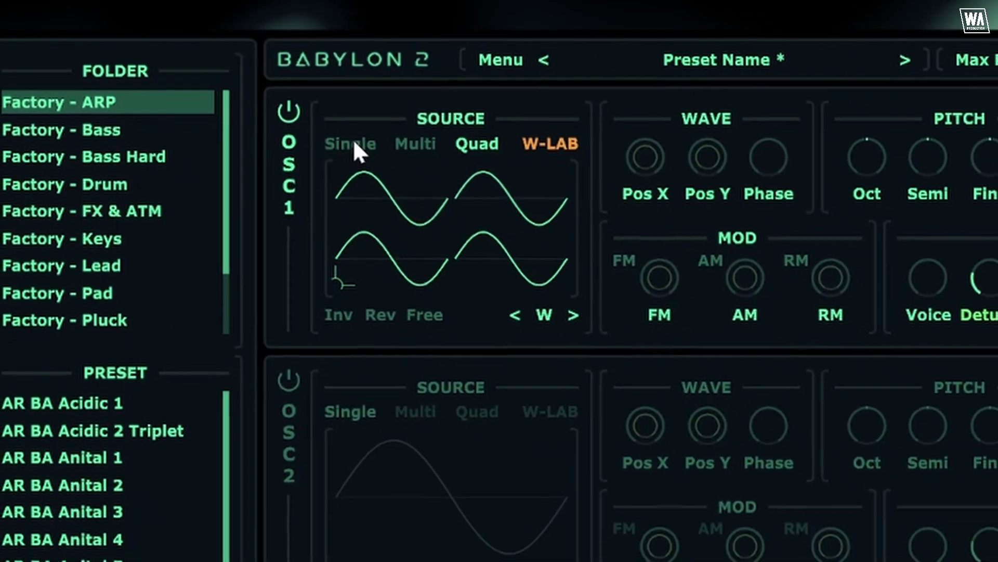
pyautogui.click(355, 144)
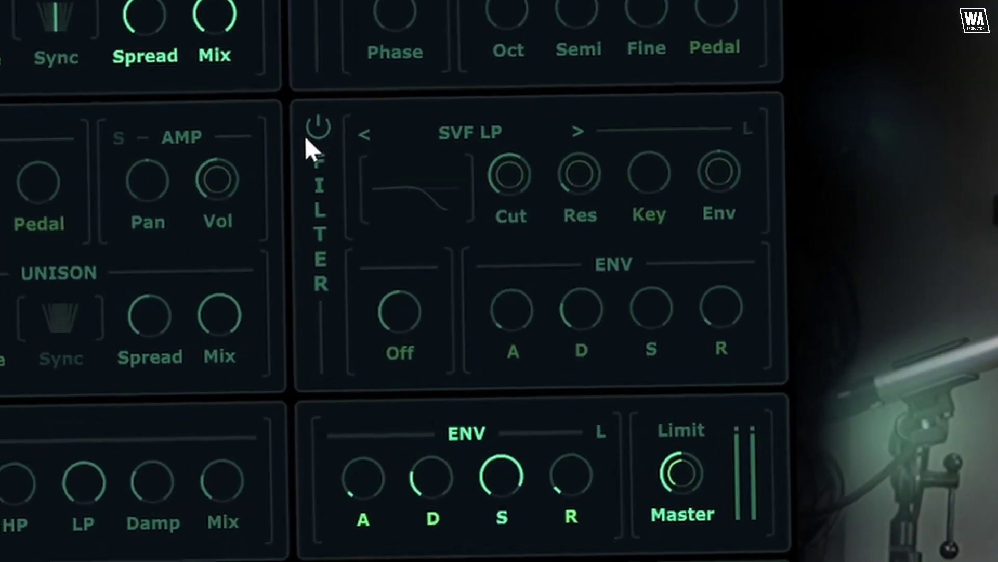
# - Enable the filter, lower cutoff to about 3606 and set key tracking to 43
pyautogui.click(312, 131)
pyautogui.moveTo(509, 174); pyautogui.dragTo(509, 239)
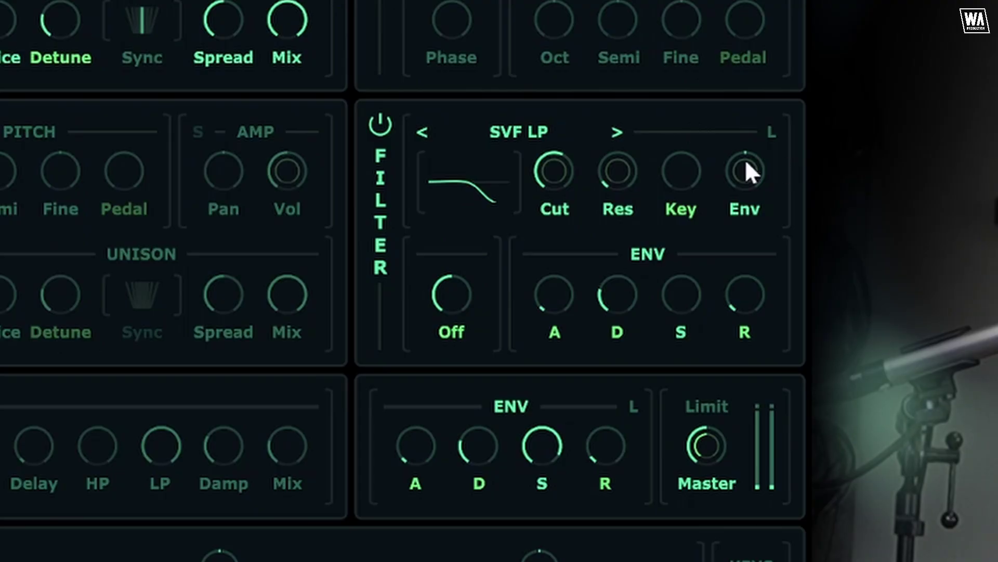
pyautogui.moveTo(668, 166); pyautogui.dragTo(672, 151)
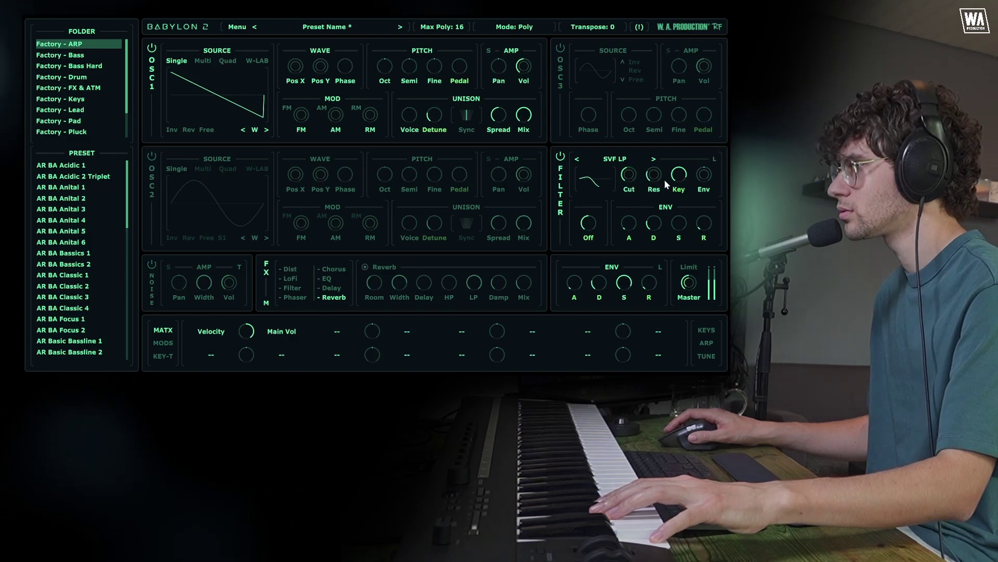
pyautogui.moveTo(679, 175); pyautogui.dragTo(679, 175)
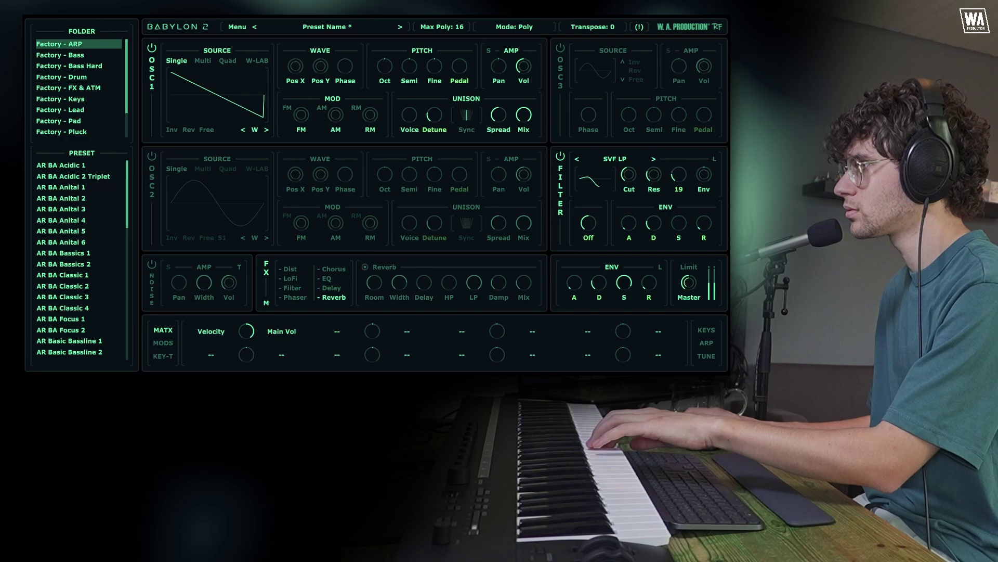
pyautogui.moveTo(679, 175); pyautogui.dragTo(680, 175)
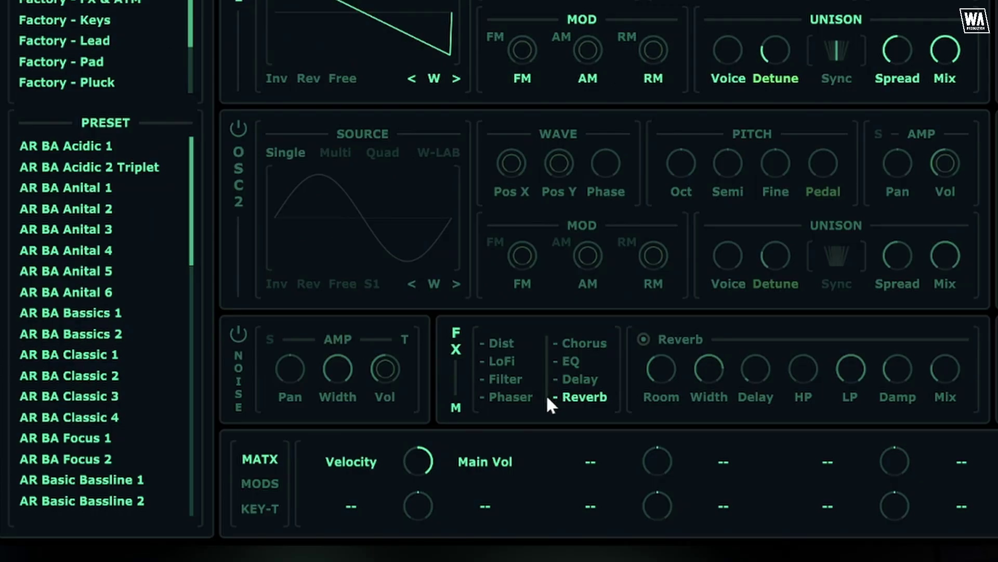
# - Set the second MATX row to route Velocity to Filter Cut
pyautogui.click(351, 505)
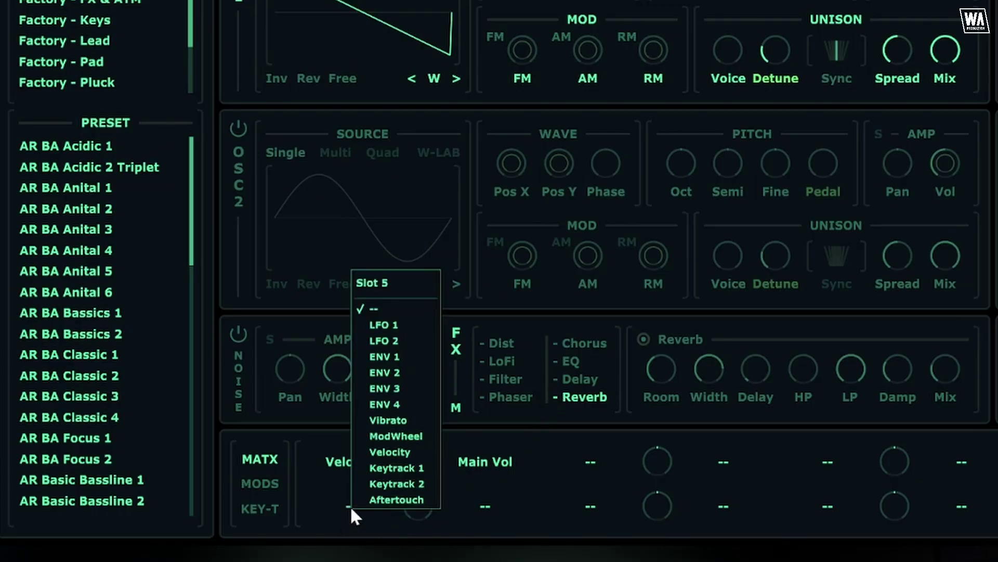
pyautogui.click(427, 448)
pyautogui.click(486, 505)
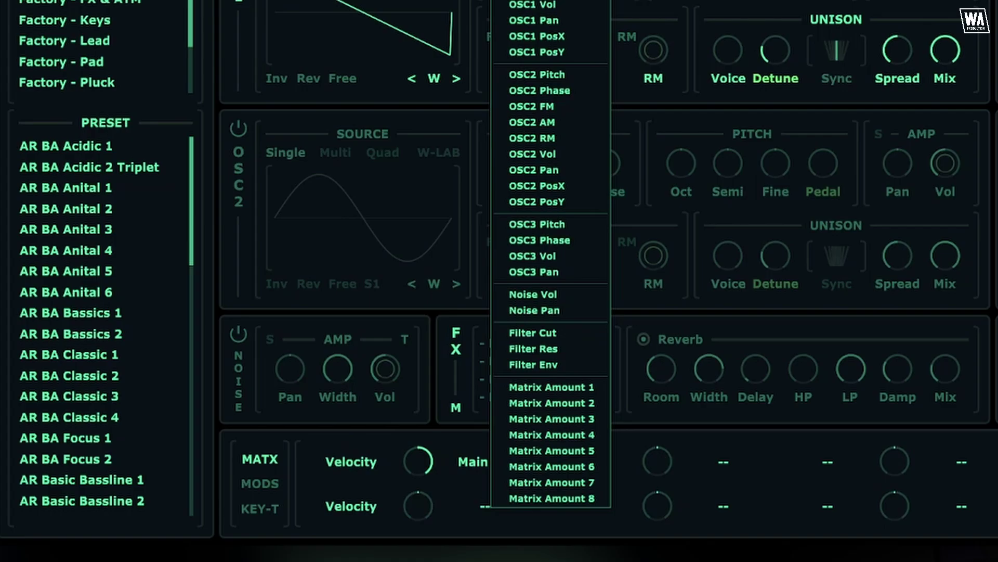
pyautogui.click(532, 333)
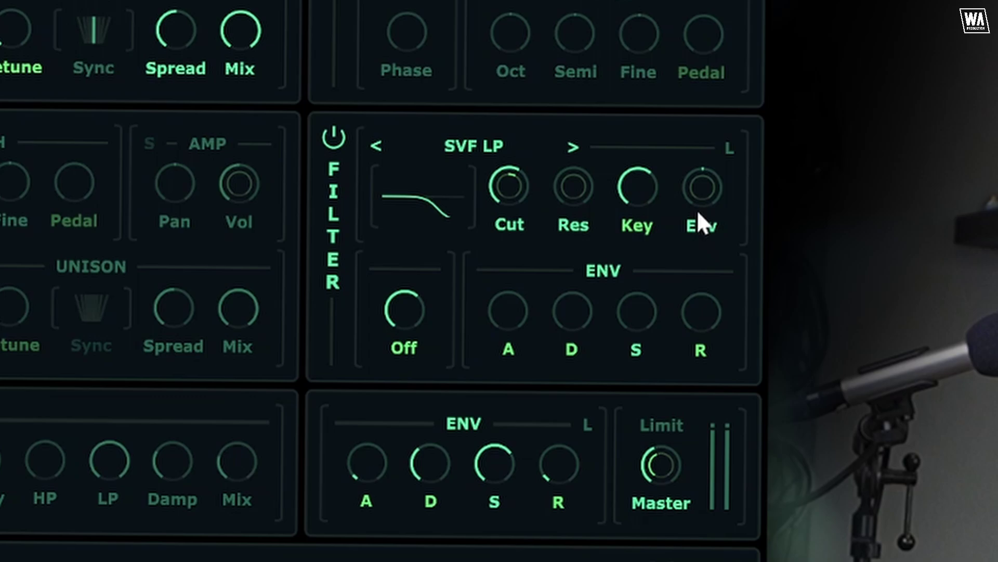
# - Raise filter Env amount, set ENV decay 79, cutoff 1731 and resonance 41
pyautogui.moveTo(709, 200); pyautogui.dragTo(709, 182)
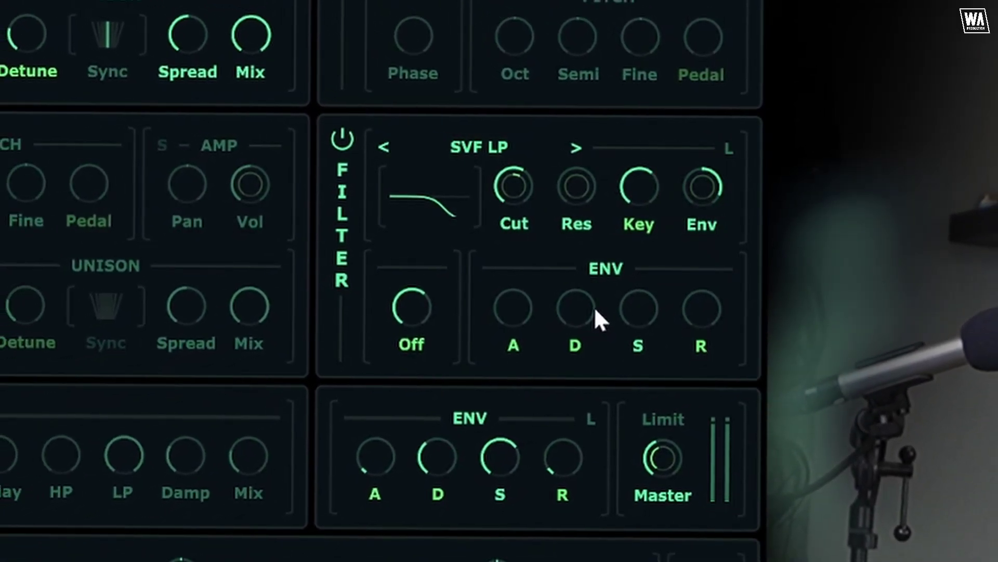
pyautogui.moveTo(594, 308); pyautogui.dragTo(607, 276)
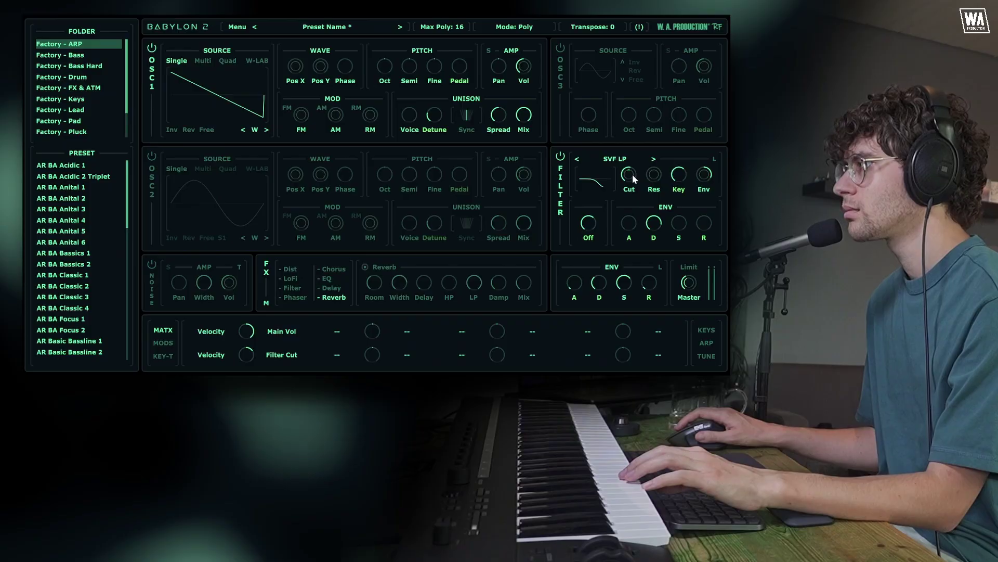
pyautogui.moveTo(574, 181); pyautogui.dragTo(575, 174)
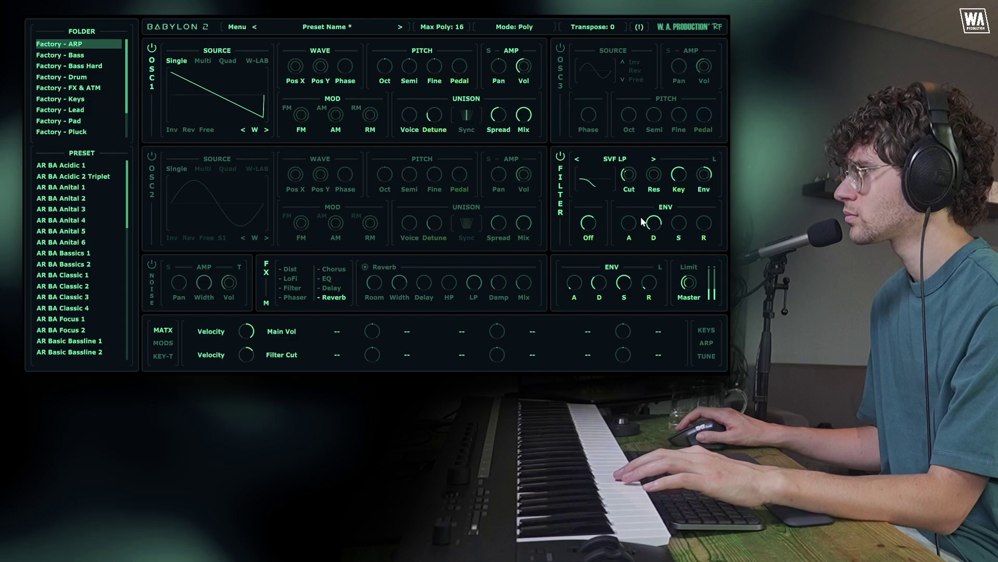
pyautogui.moveTo(657, 175); pyautogui.dragTo(658, 170)
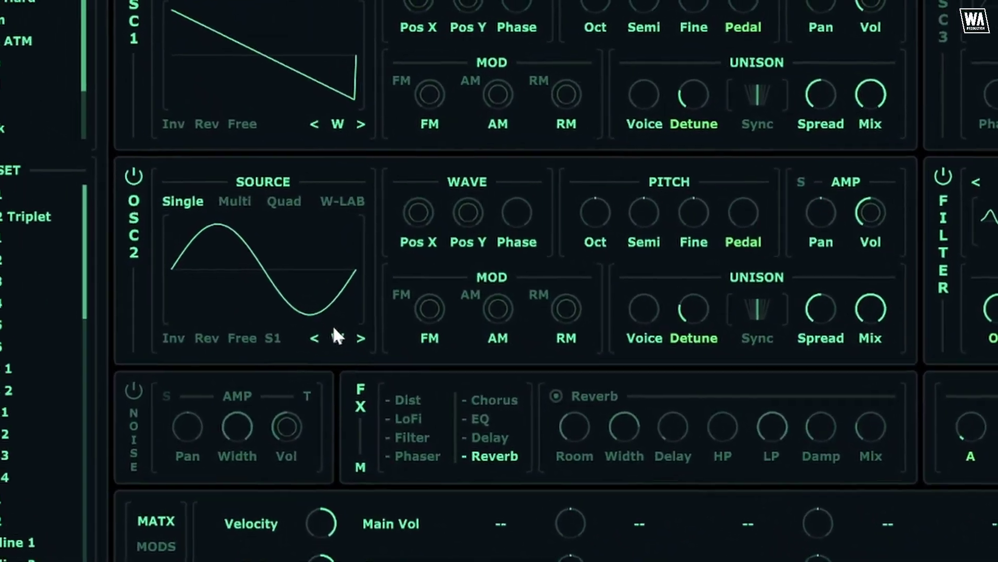
# - Load an Instrument > E Piano wave into OSC2 and pick its two-cycle sine-like variant
pyautogui.click(225, 262)
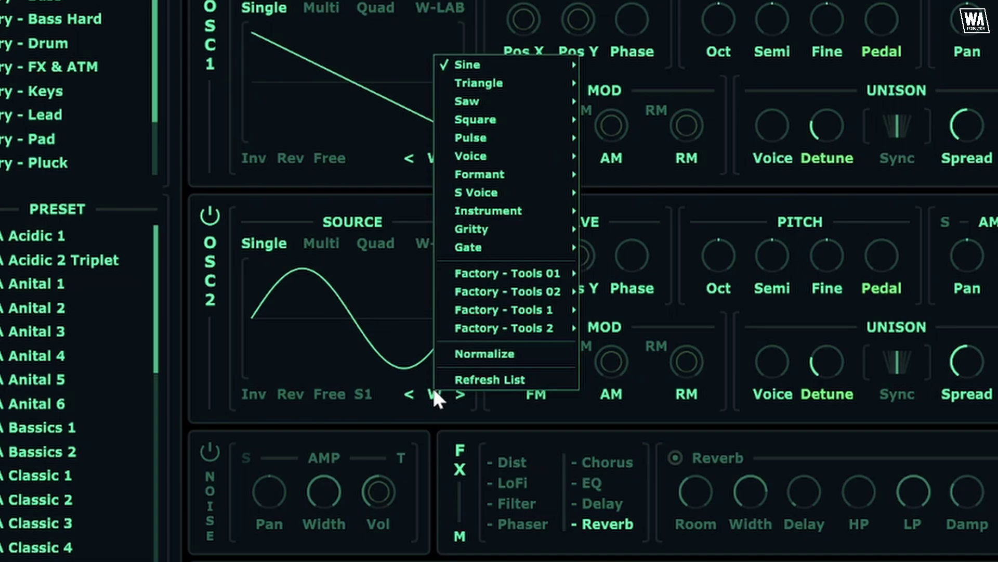
pyautogui.moveTo(547, 73)
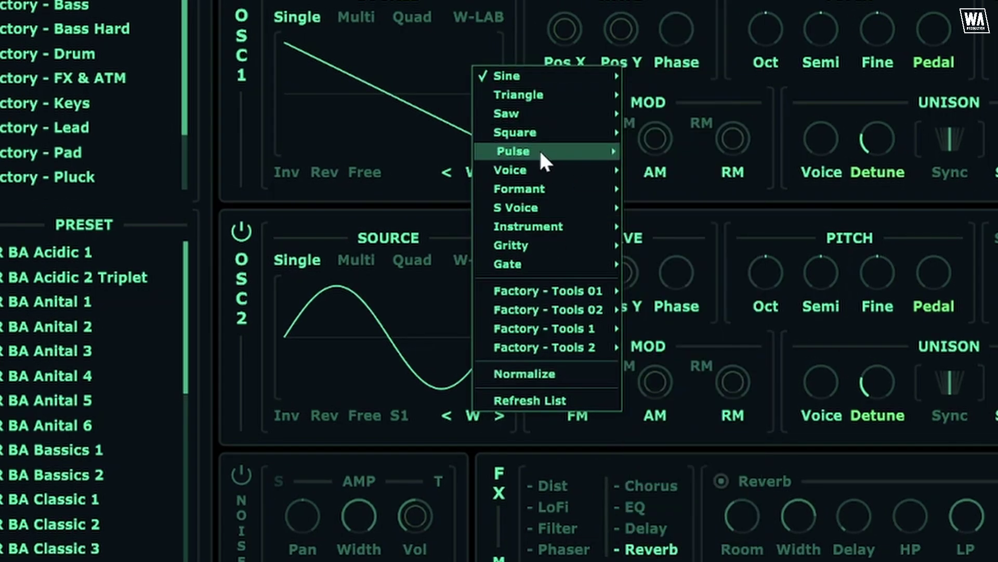
pyautogui.moveTo(539, 229)
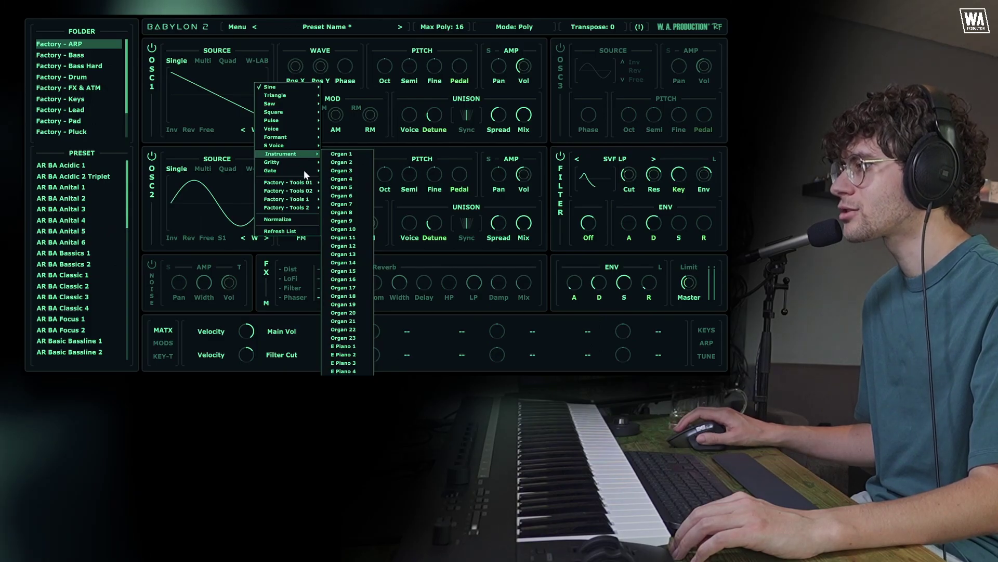
pyautogui.click(347, 348)
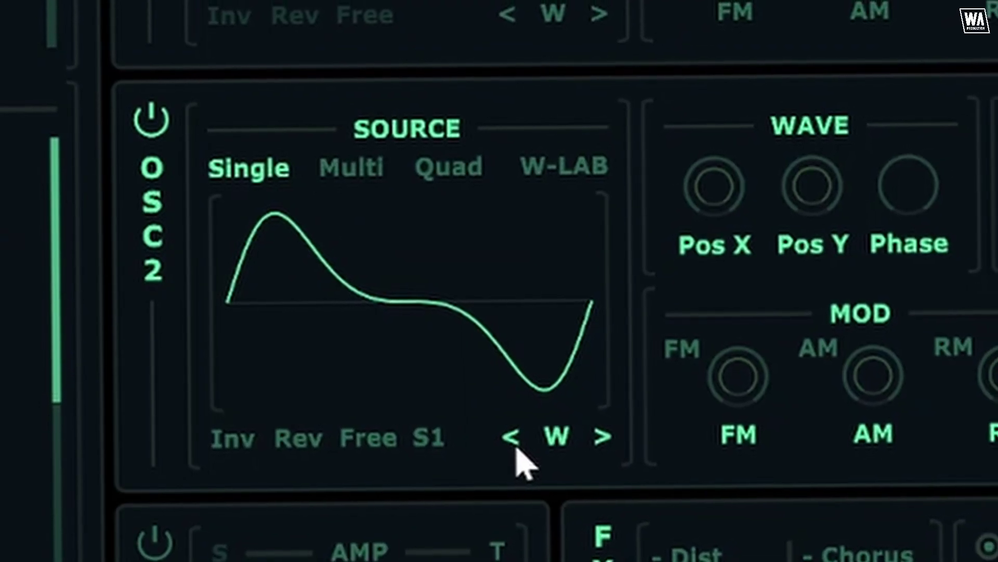
pyautogui.click(243, 239)
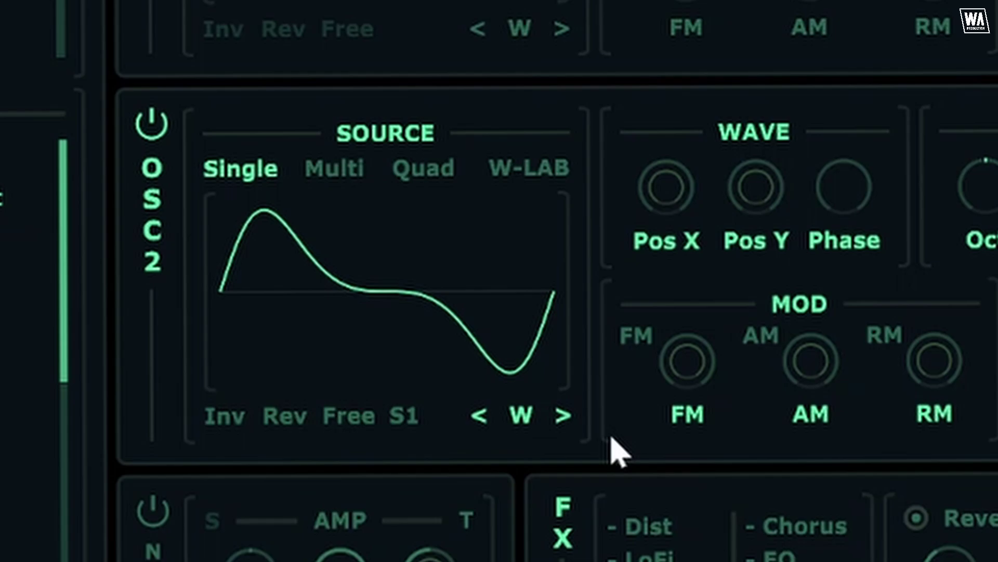
pyautogui.click(564, 415)
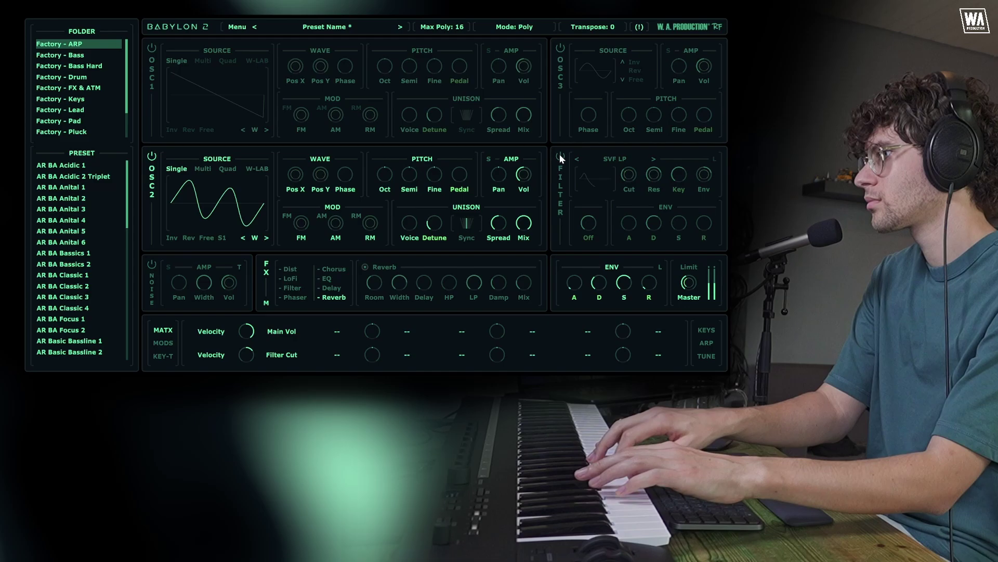
pyautogui.click(562, 154)
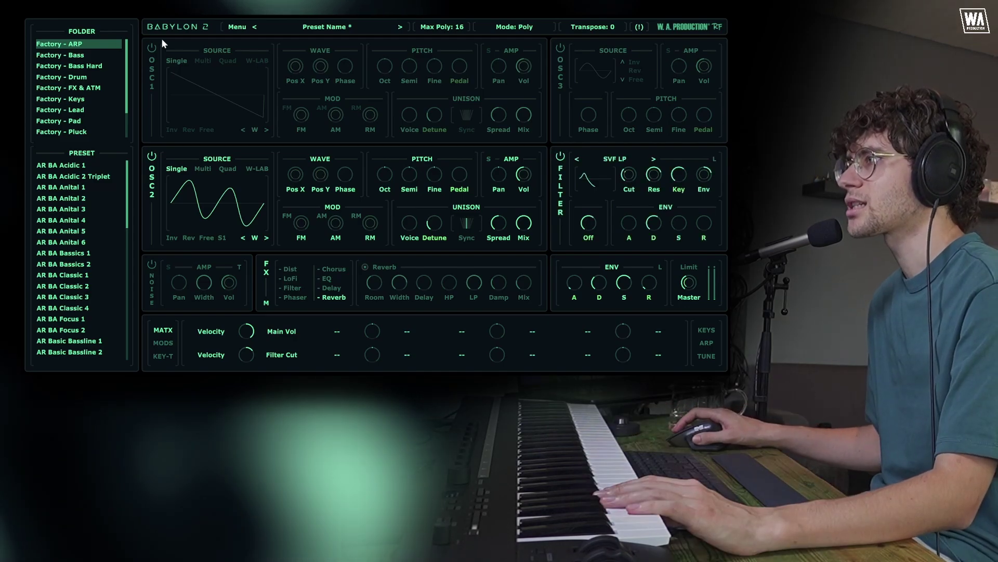
pyautogui.click(152, 47)
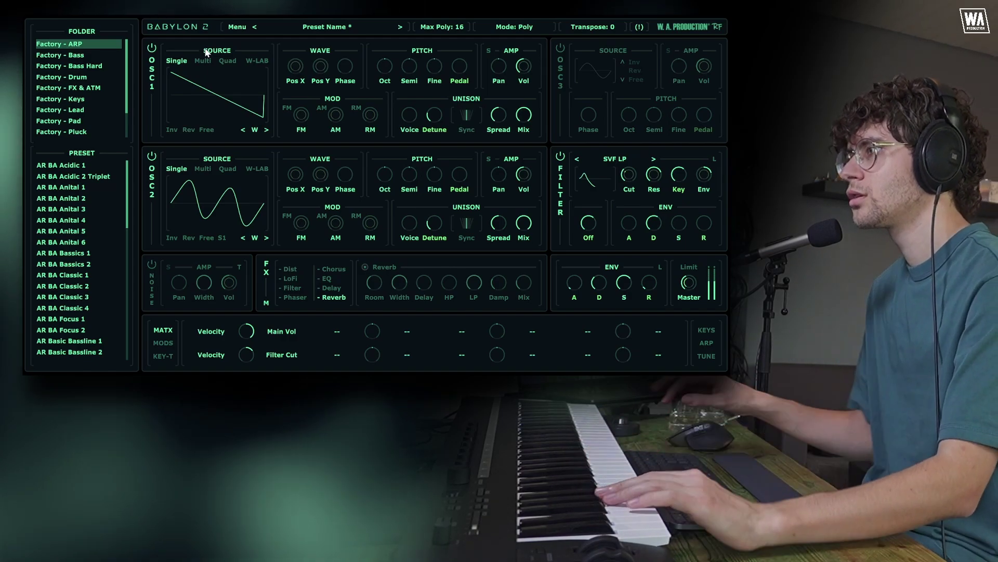
pyautogui.click(152, 156)
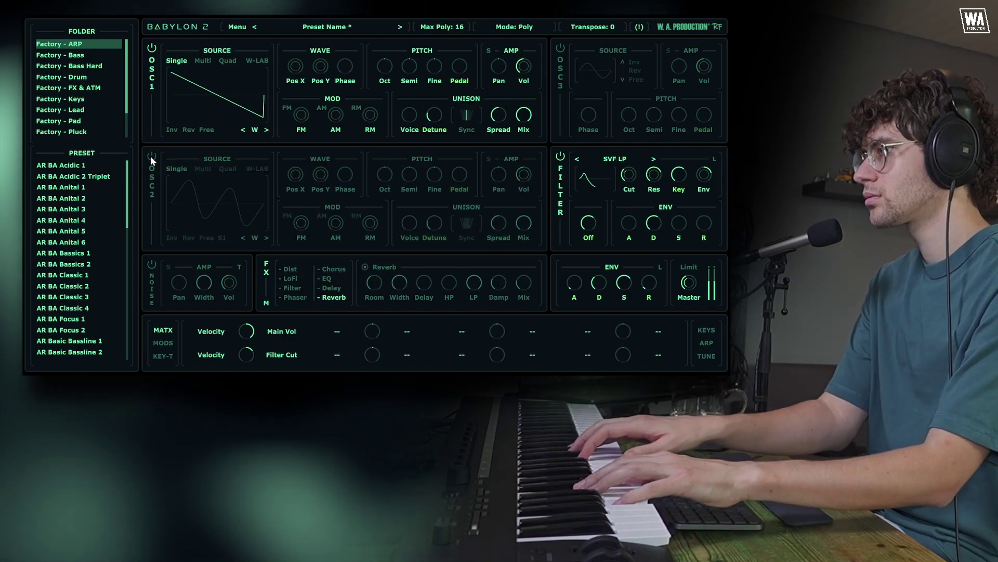
pyautogui.click(151, 157)
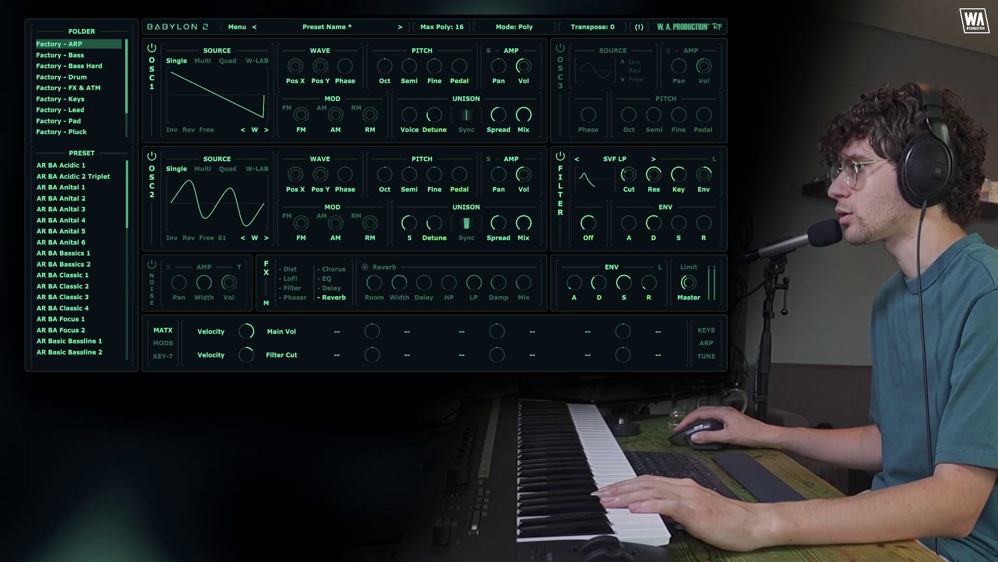
# - Give OSC2 5 unison voices with detune 42 and lower OSC1 volume to -4.0
pyautogui.moveTo(414, 225); pyautogui.dragTo(413, 226)
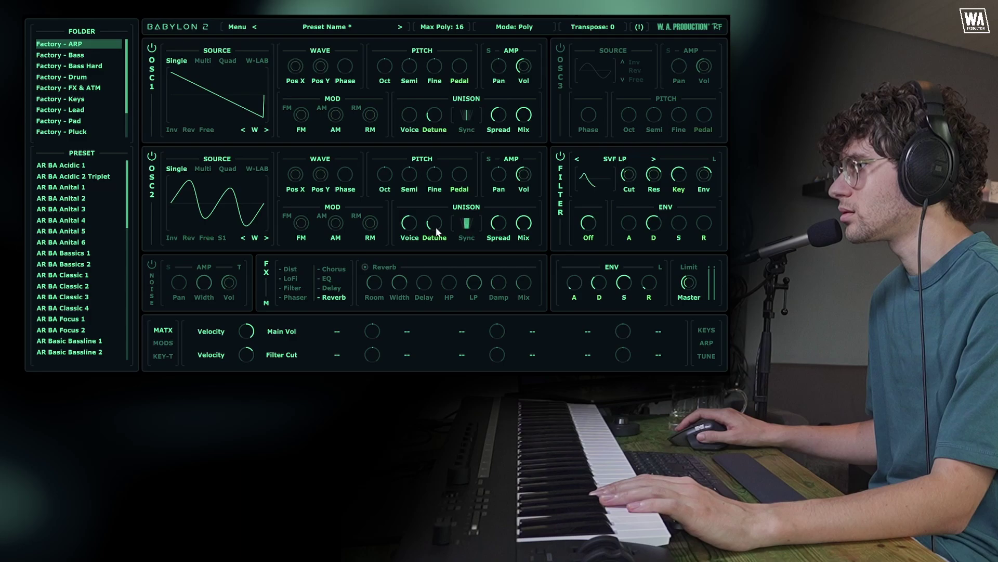
pyautogui.moveTo(437, 232); pyautogui.dragTo(436, 221)
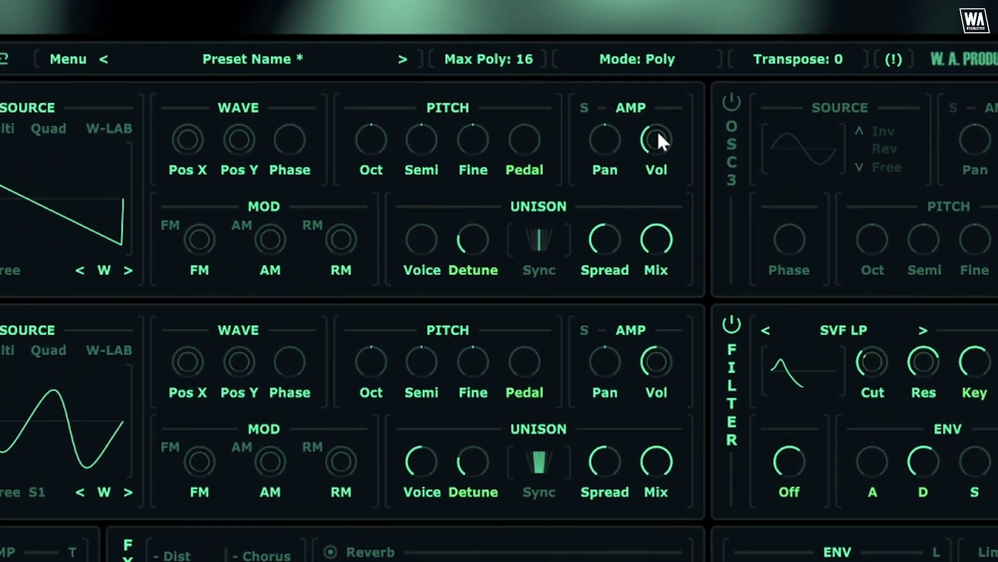
pyautogui.moveTo(523, 66); pyautogui.dragTo(523, 68)
pyautogui.moveTo(669, 147); pyautogui.dragTo(669, 154)
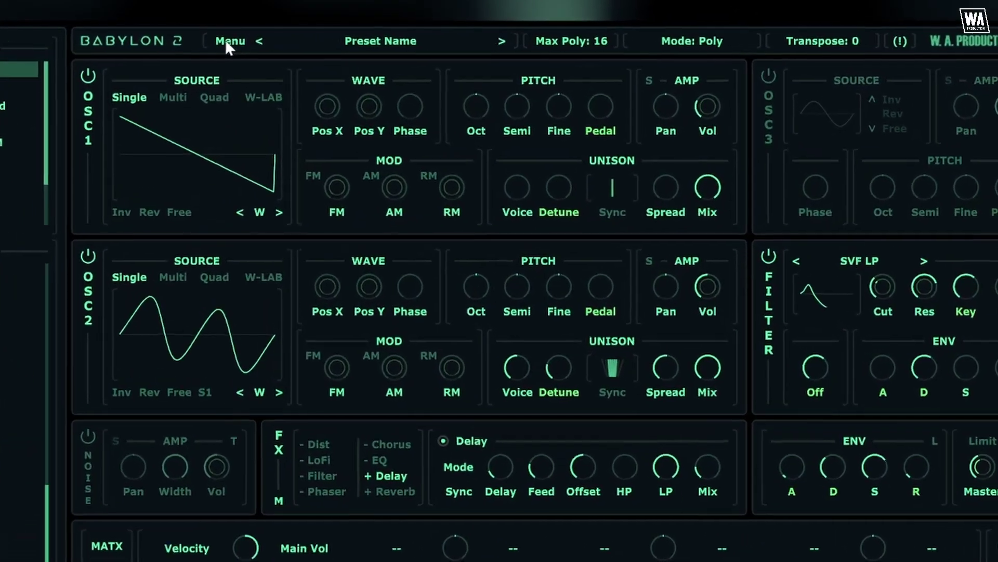
# - Save the patch as 'Simple Keys', then reset to a blank New Preset
pyautogui.click(235, 26)
pyautogui.click(256, 83)
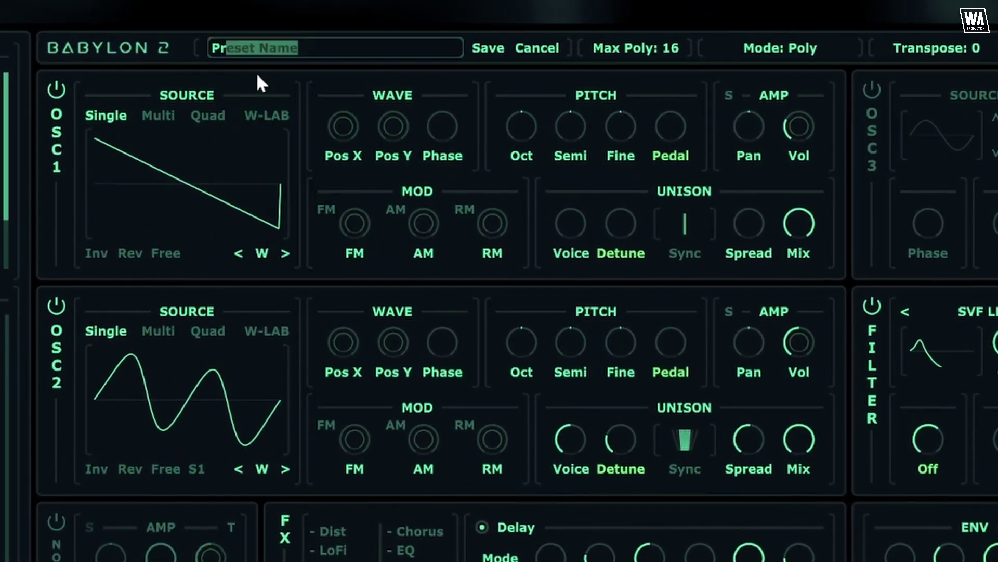
pyautogui.click(305, 47)
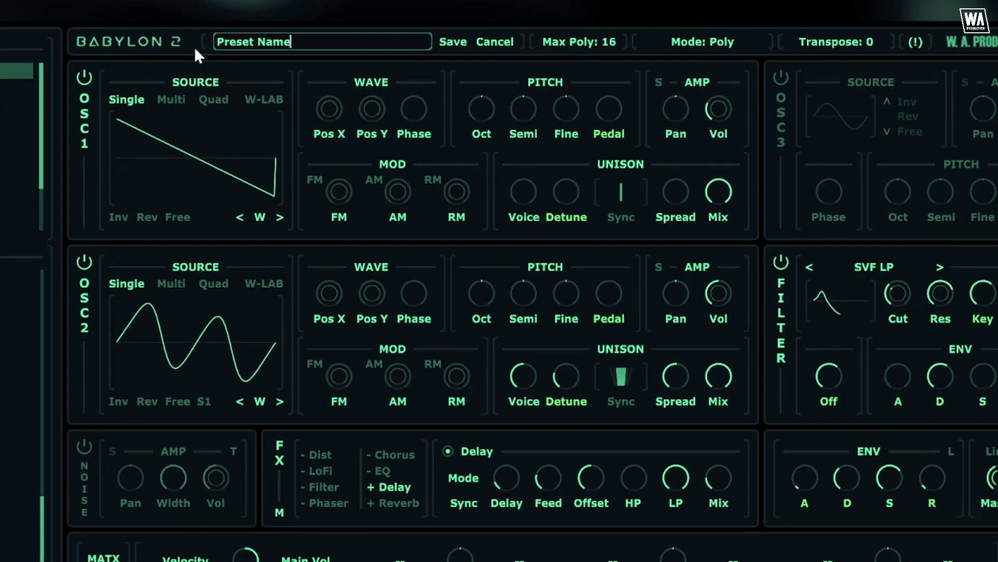
pyautogui.hotkey('ctrl', 'a')
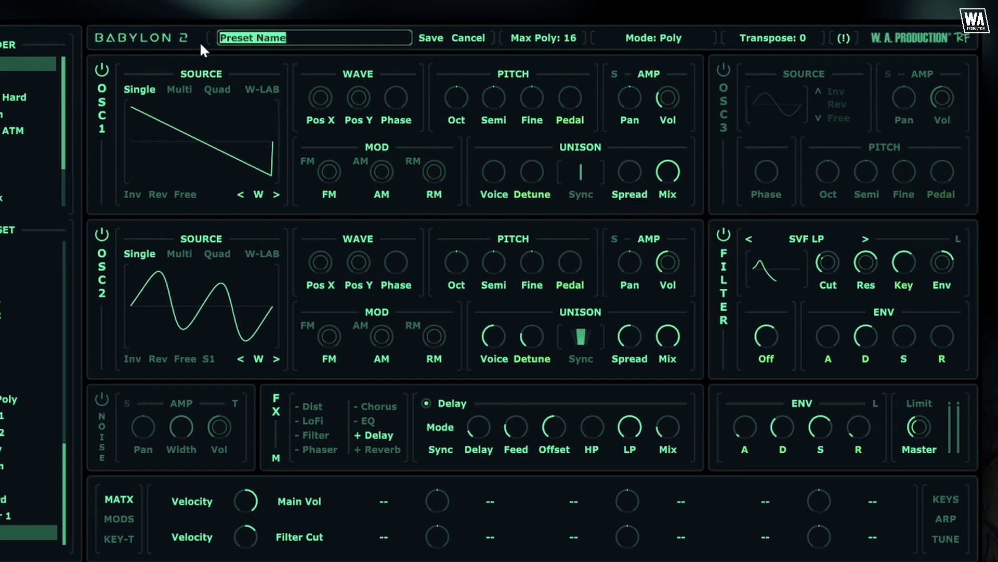
pyautogui.write('Simple Keys')
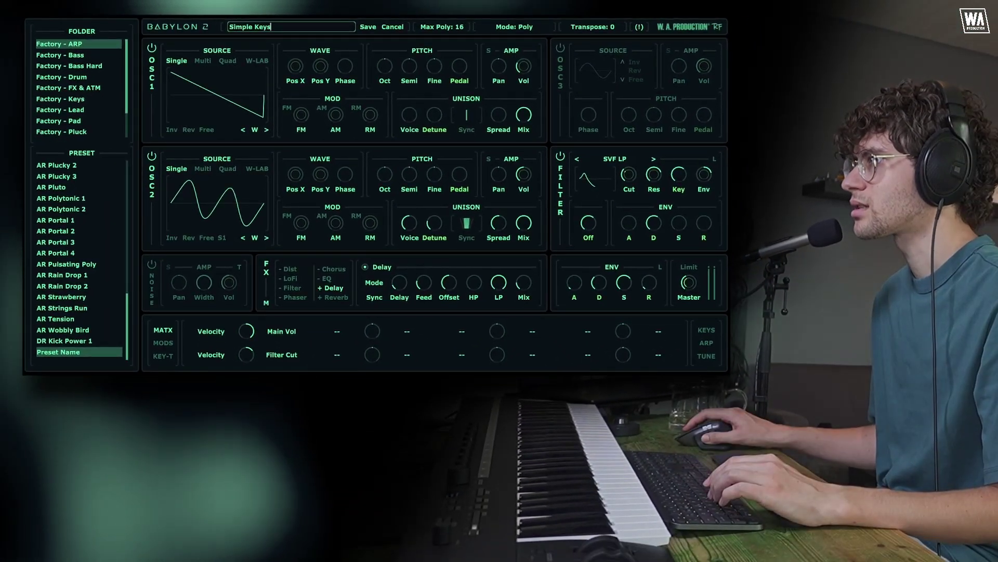
pyautogui.click(368, 27)
pyautogui.click(234, 26)
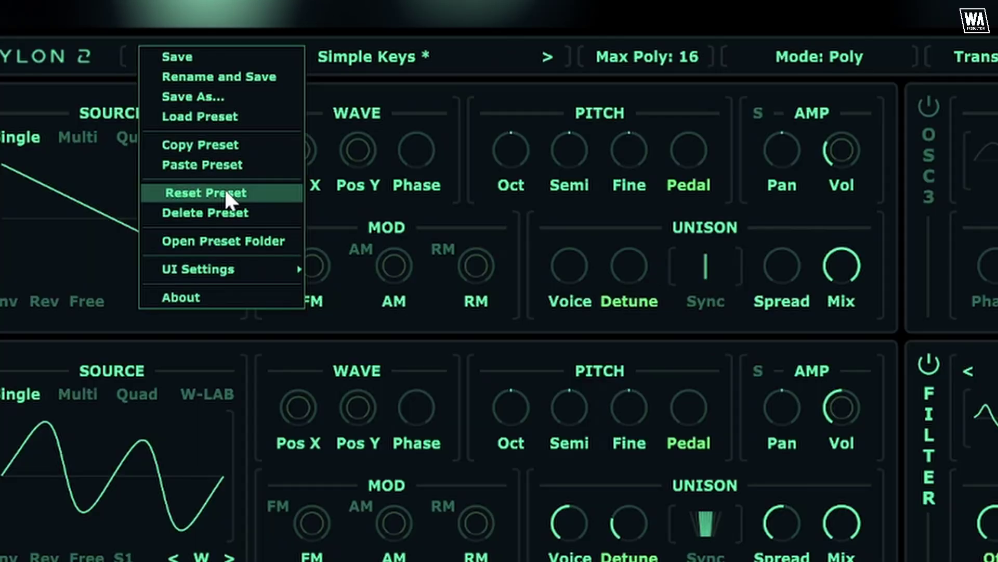
pyautogui.click(224, 192)
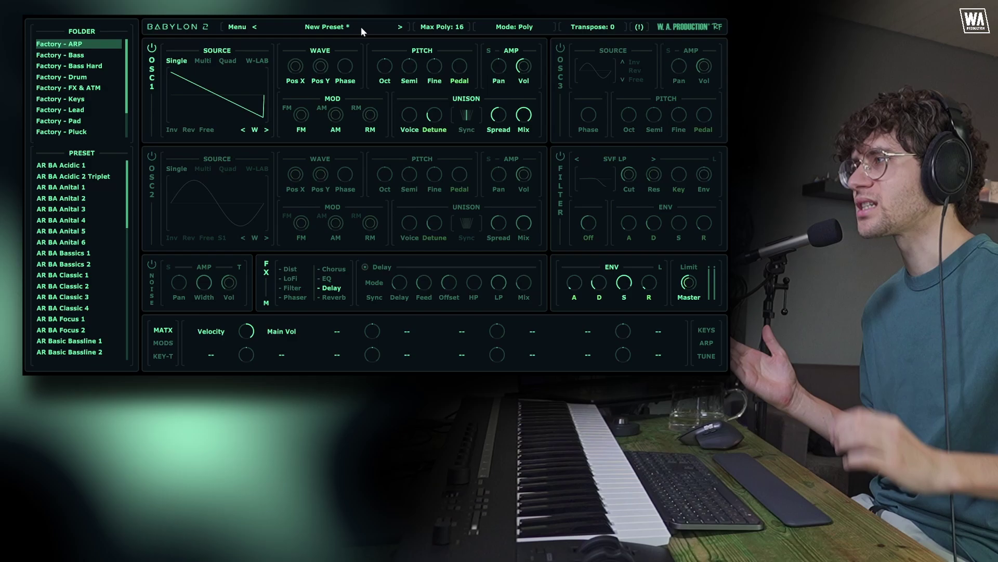
# - Switch OSC1 to Quad and load the Factory - Basics 1 Organ 1 wavetable set
pyautogui.click(229, 61)
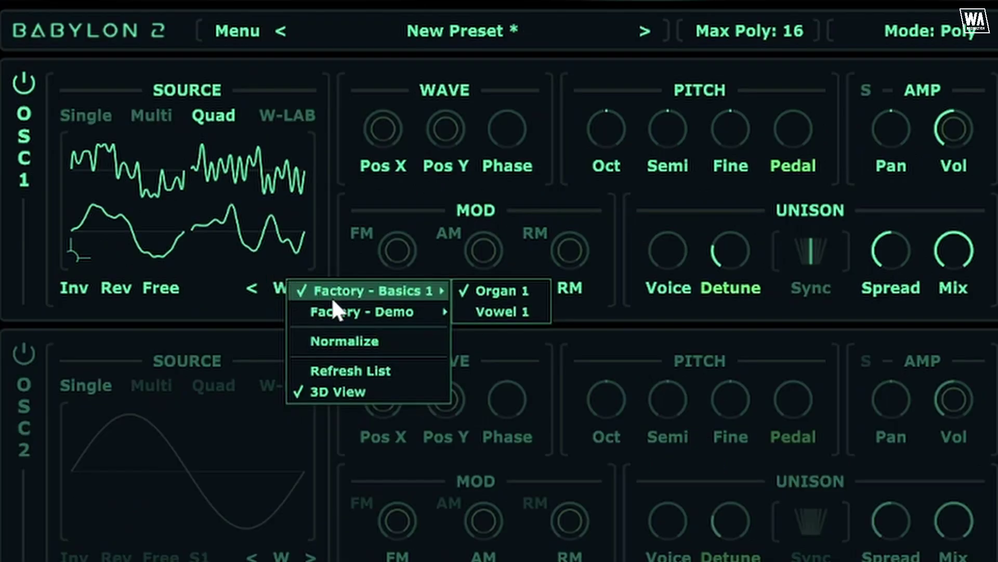
pyautogui.moveTo(333, 311)
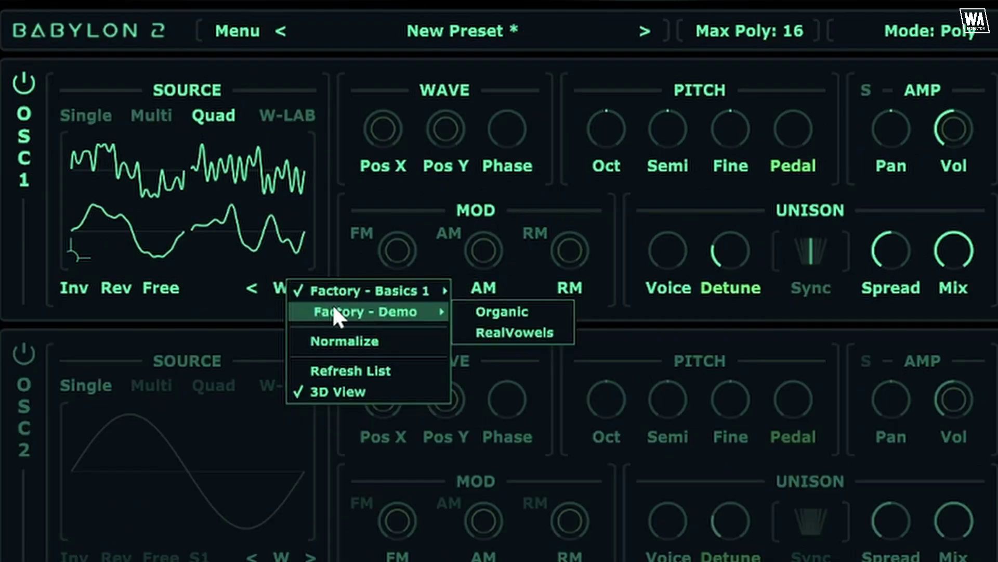
pyautogui.moveTo(356, 287)
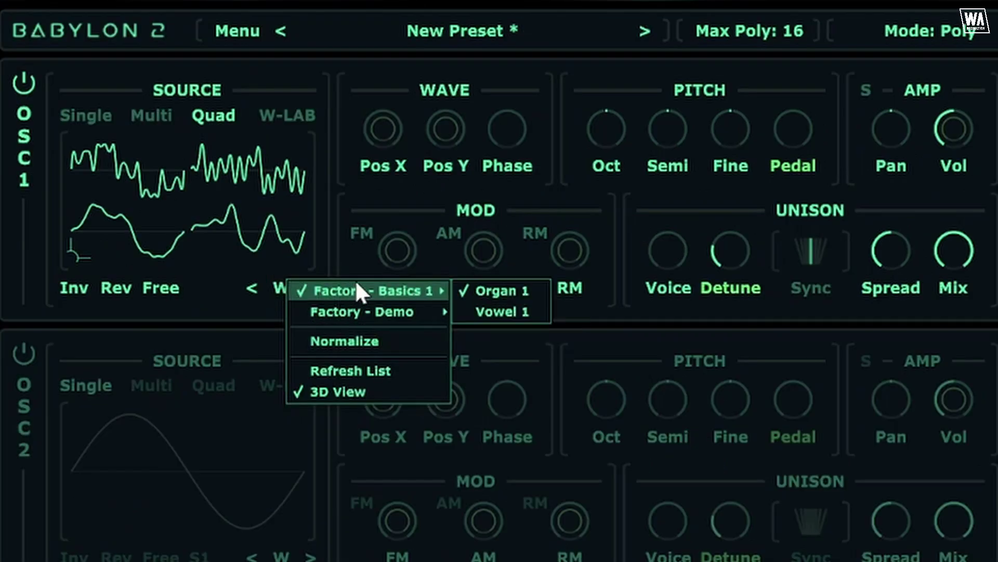
pyautogui.click(532, 299)
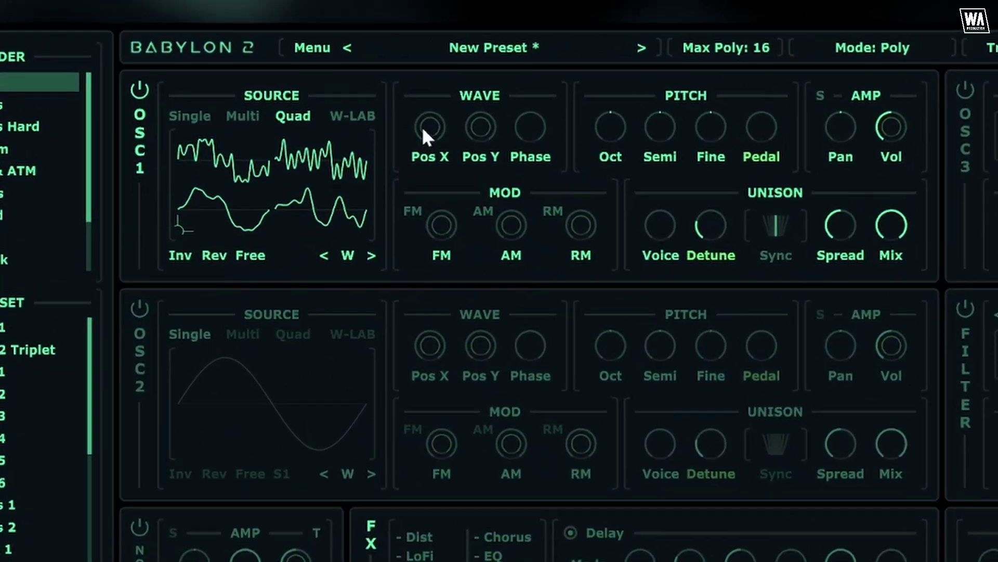
# - Set OSC1 Pos X to 45 and Pos Y to 100
pyautogui.moveTo(291, 66); pyautogui.dragTo(291, 61)
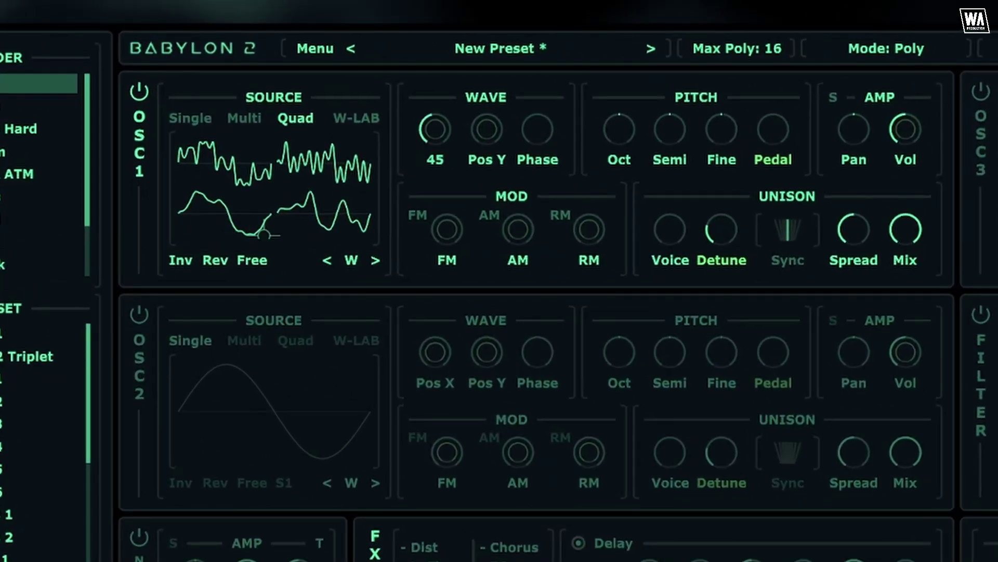
pyautogui.moveTo(435, 129)
pyautogui.mouseDown()
pyautogui.moveTo(434, 113)
pyautogui.moveTo(435, 165)
pyautogui.mouseUp()
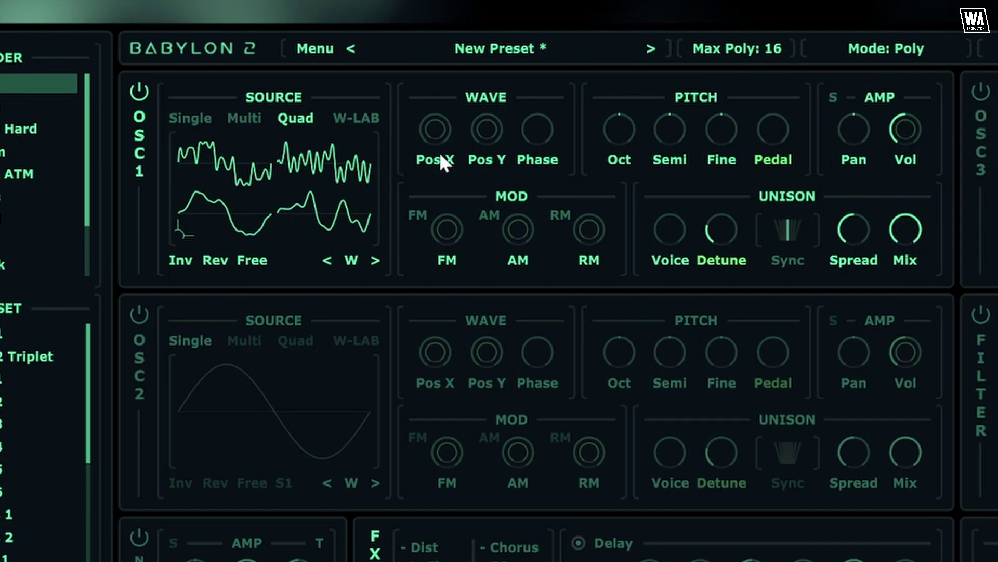
pyautogui.moveTo(435, 129); pyautogui.dragTo(435, 114)
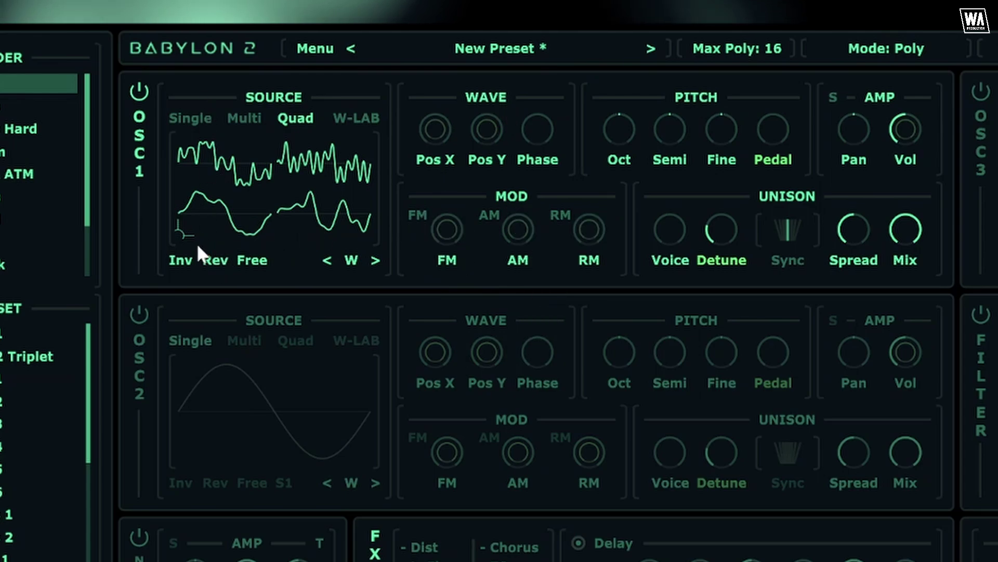
pyautogui.moveTo(492, 131); pyautogui.dragTo(492, 99)
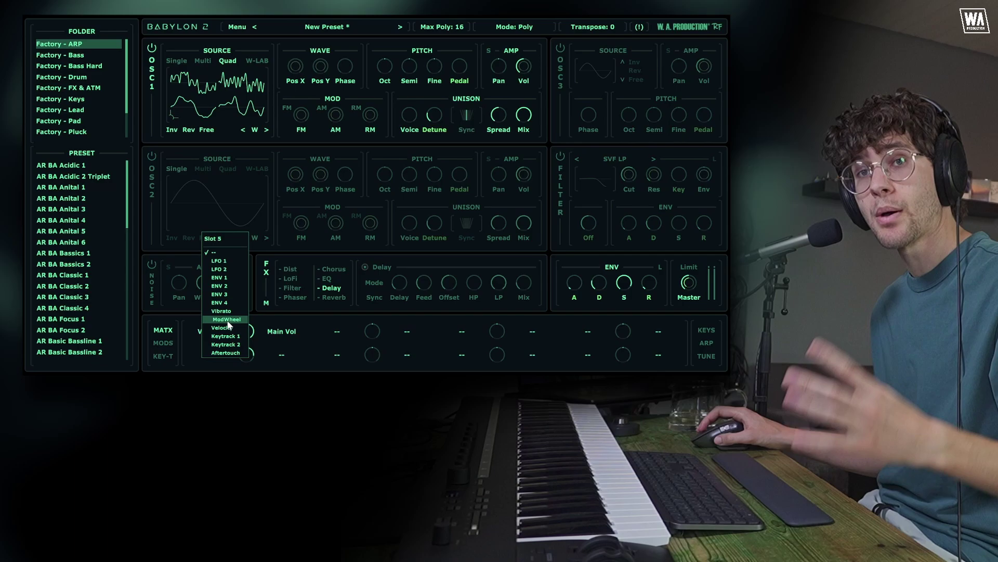
# - Route ModWheel to OSC1 PosX in MATX and push OSC1 X position to 100
pyautogui.click(227, 320)
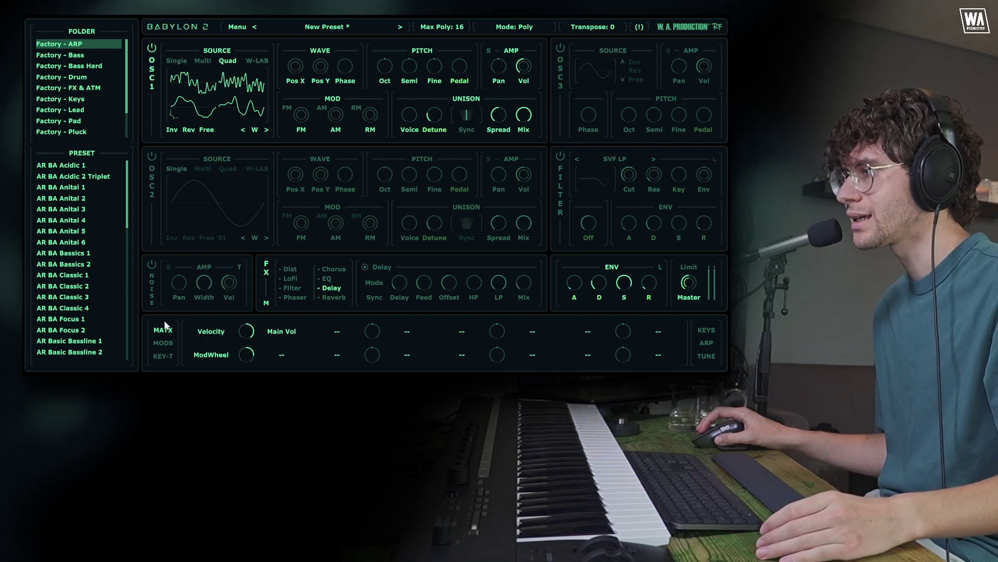
pyautogui.click(282, 354)
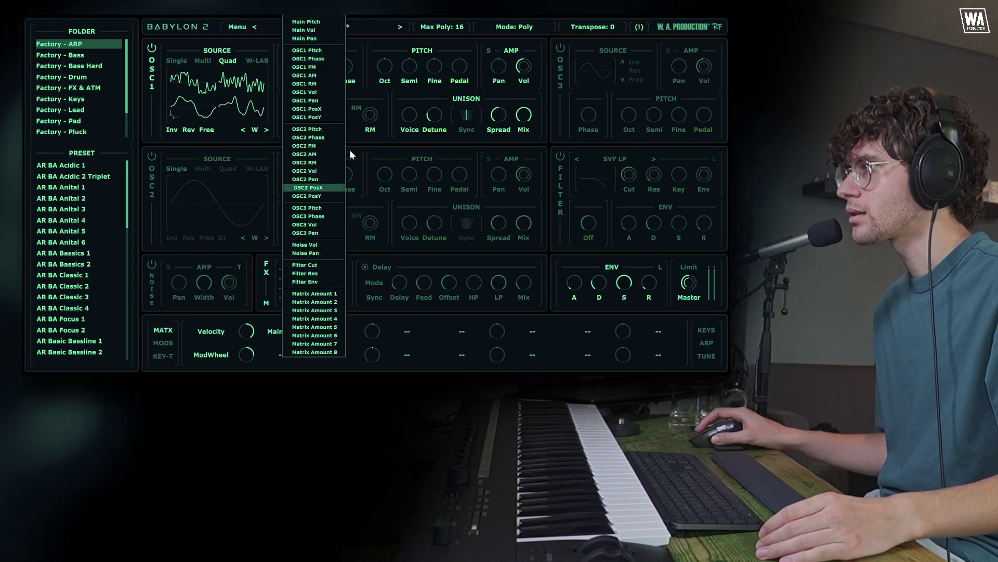
pyautogui.click(325, 109)
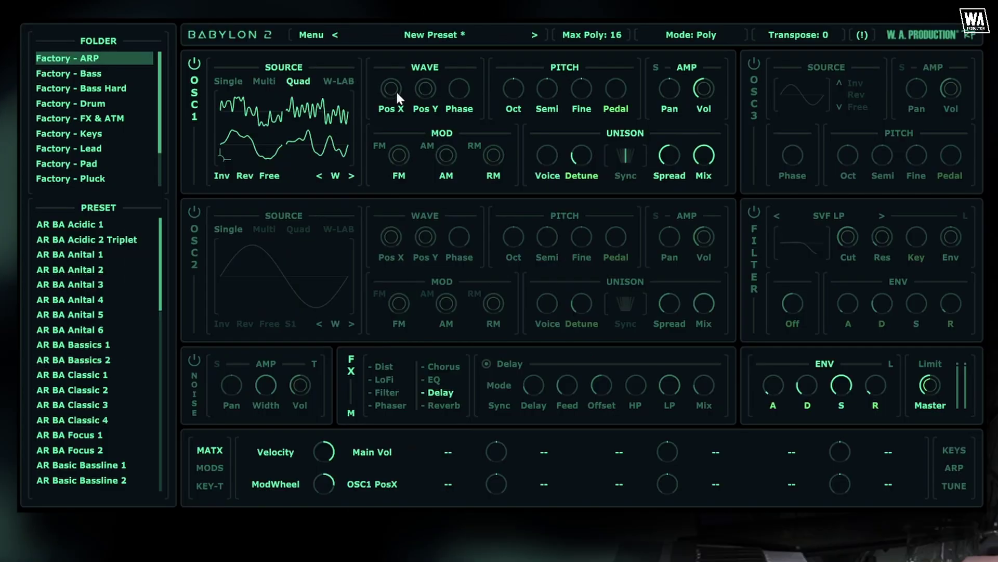
pyautogui.moveTo(391, 90); pyautogui.dragTo(391, 62)
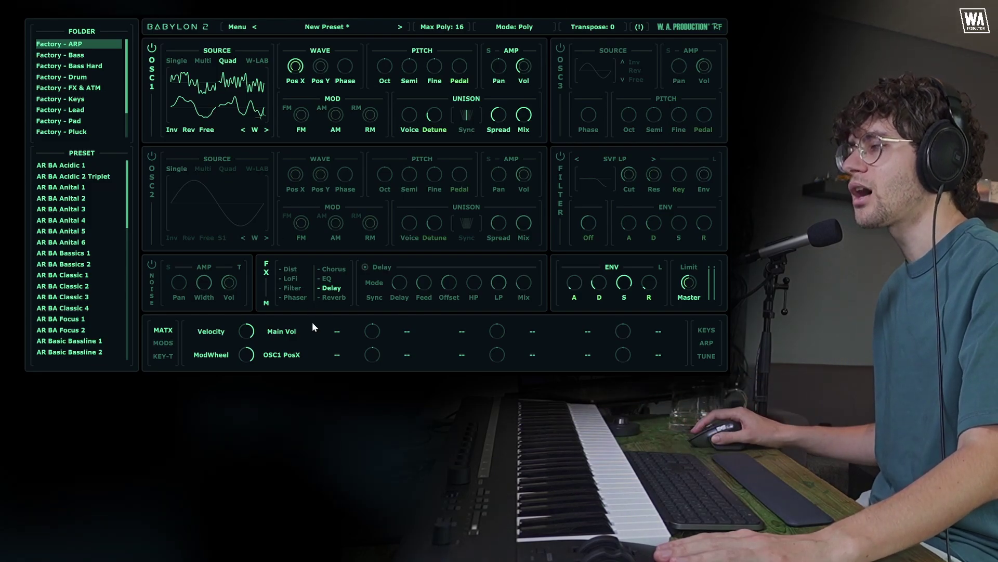
# - Set matrix slot 2 to route Aftertouch to OSC1 PosY
pyautogui.click(336, 331)
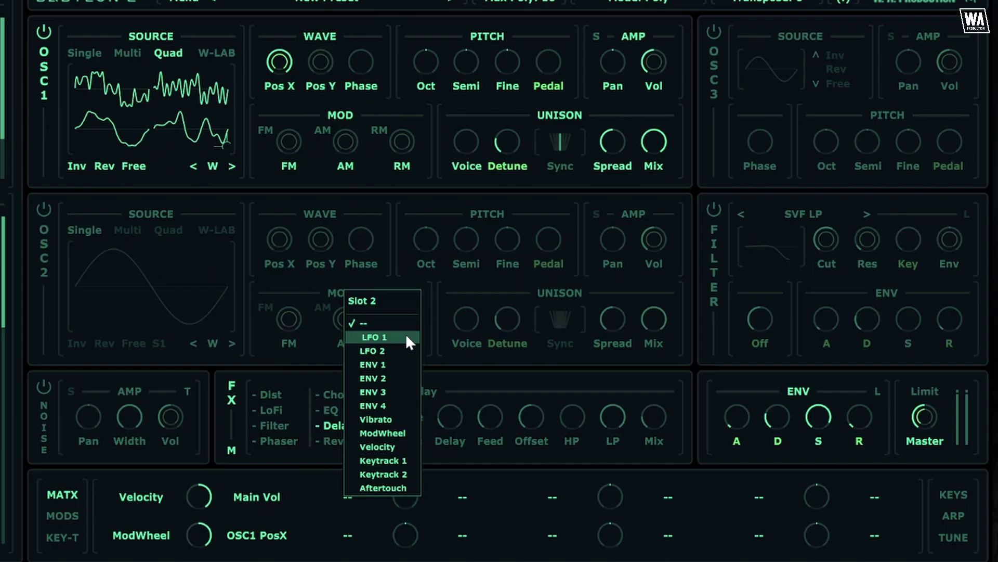
pyautogui.click(394, 487)
pyautogui.click(462, 496)
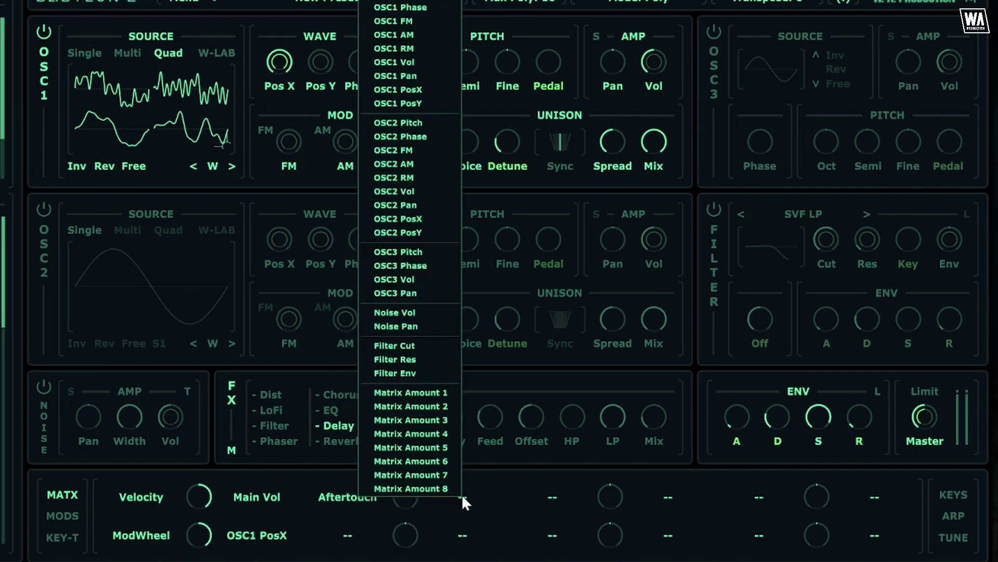
pyautogui.click(414, 108)
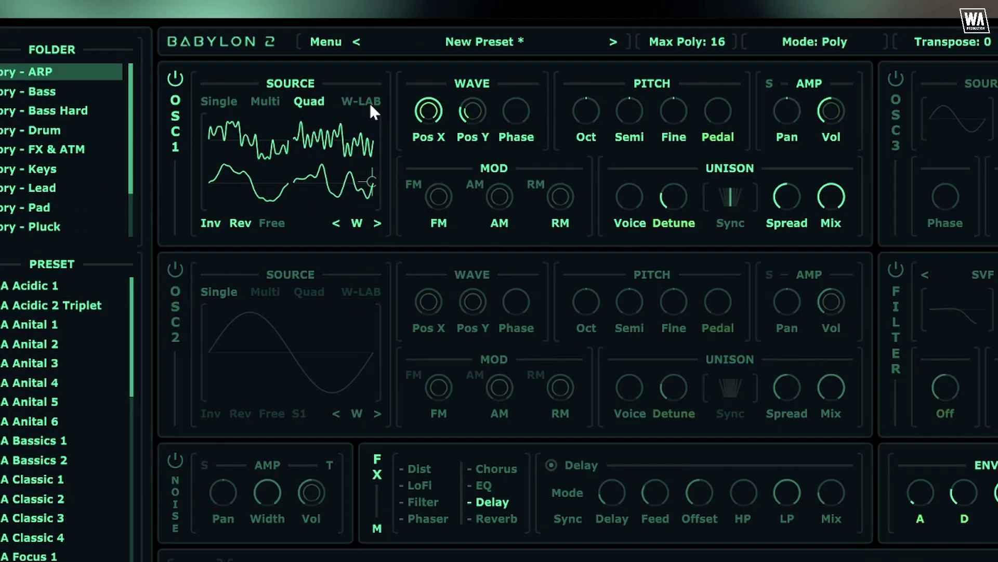
# - Switch OSC1 to W-LAB and load a Square/Pulse wave into wavetable slot 3
pyautogui.click(368, 102)
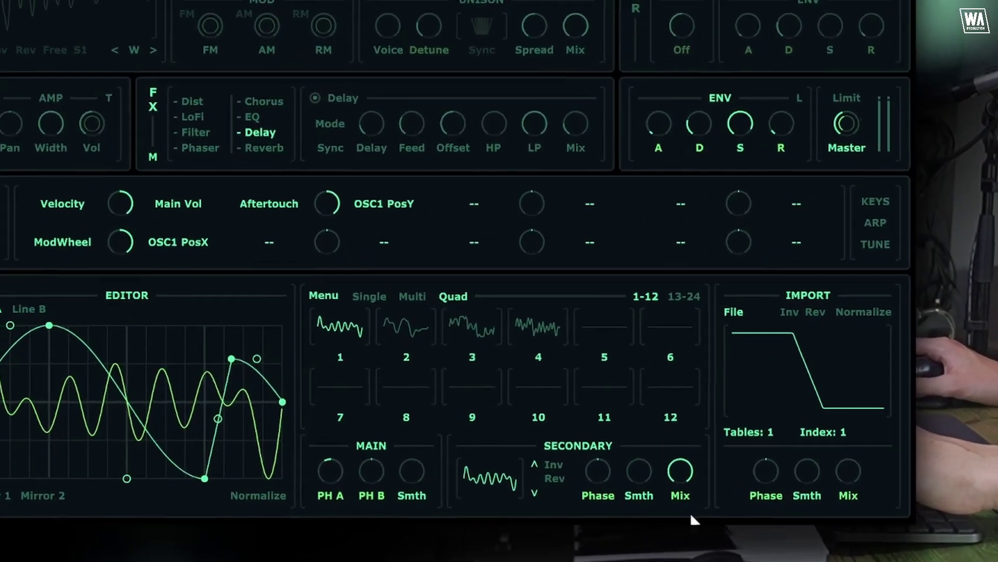
pyautogui.click(503, 474)
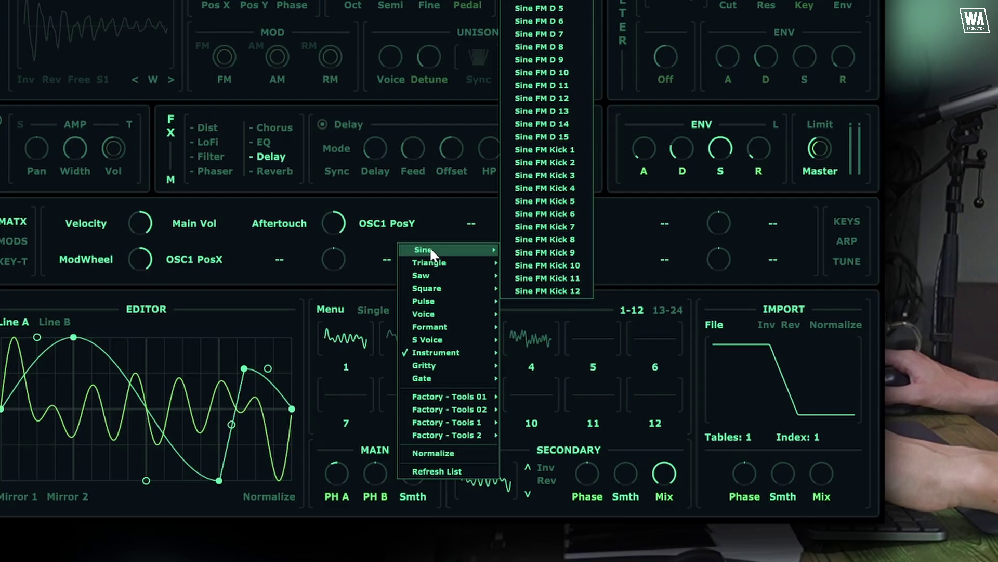
pyautogui.moveTo(468, 269)
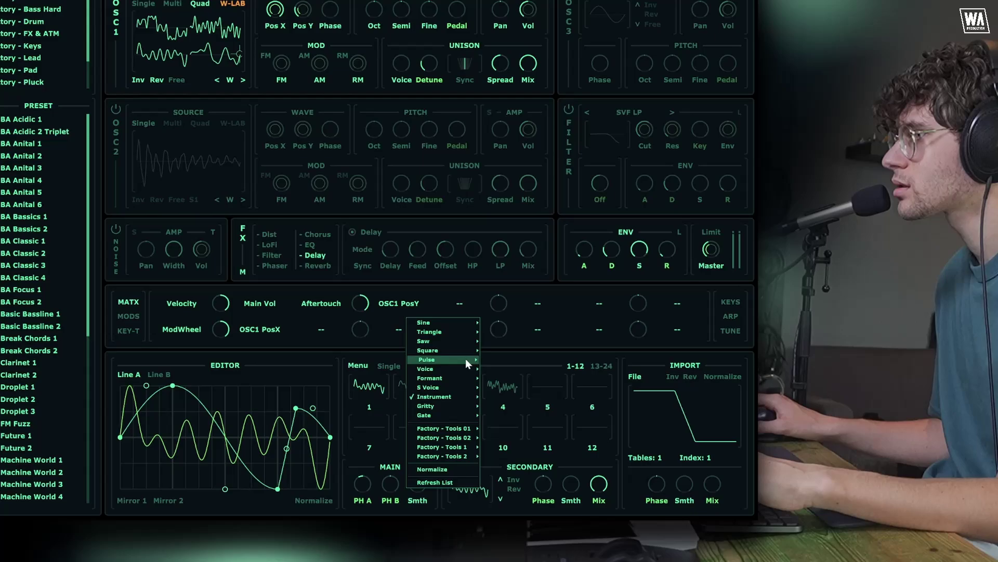
pyautogui.click(488, 290)
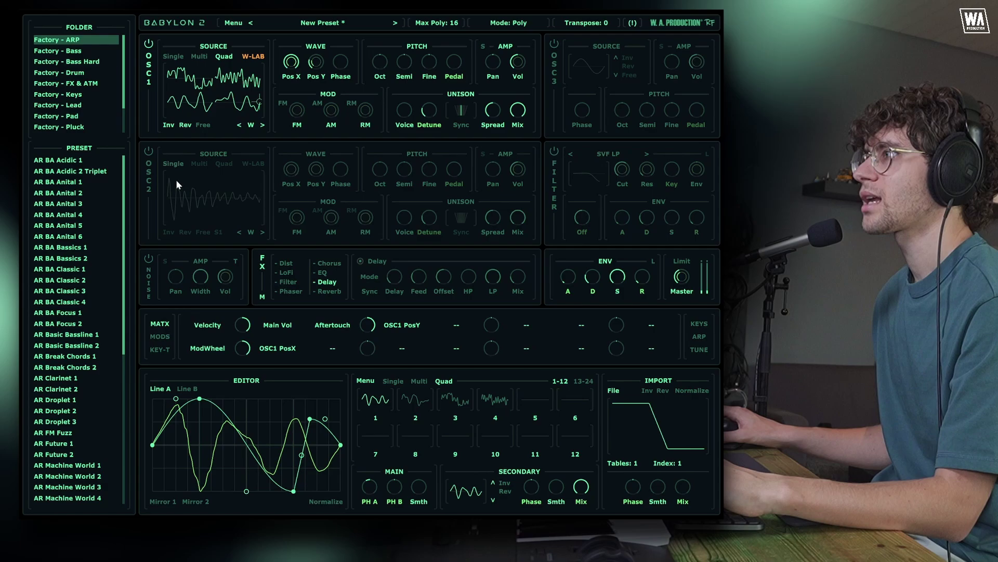
pyautogui.click(457, 400)
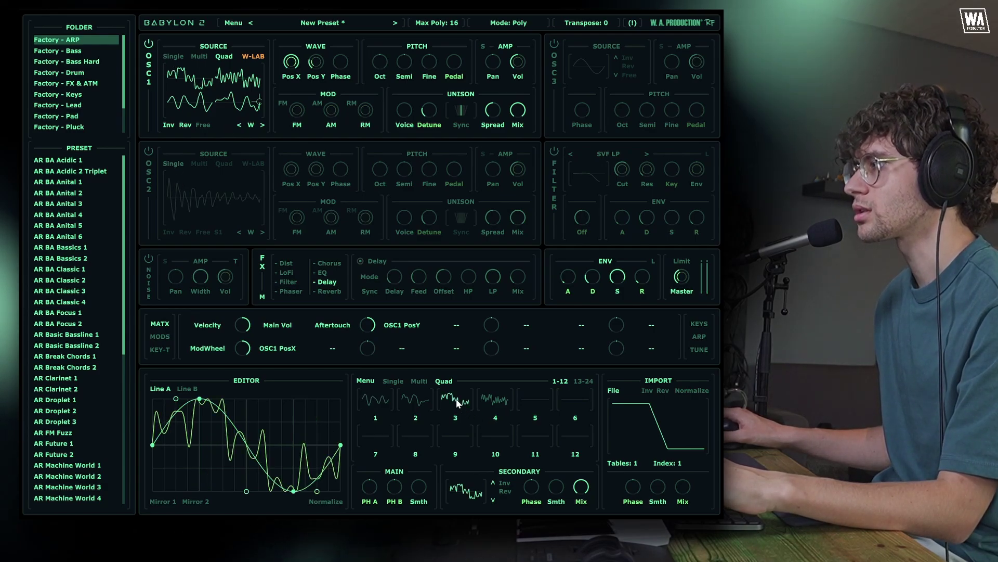
pyautogui.click(465, 485)
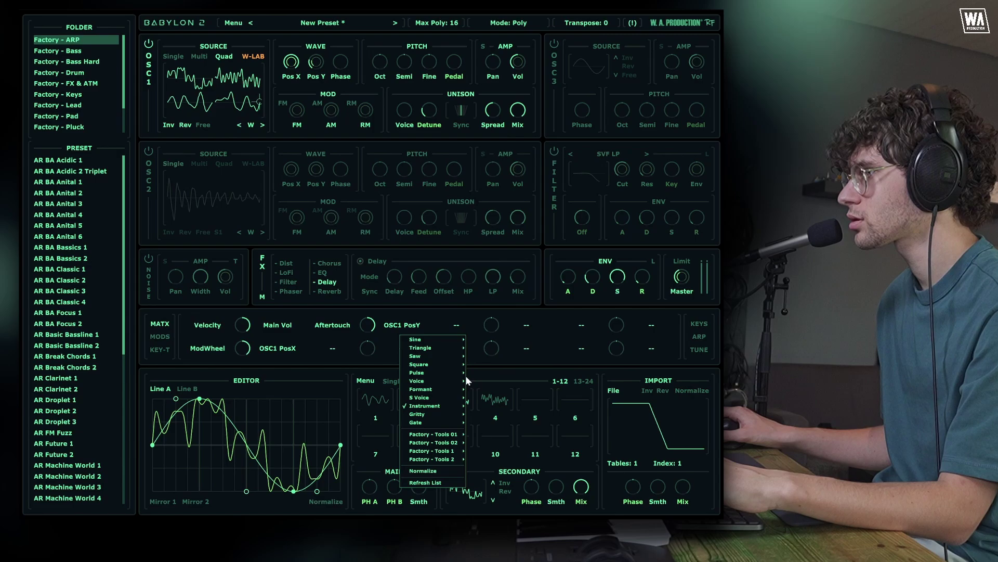
pyautogui.click(516, 370)
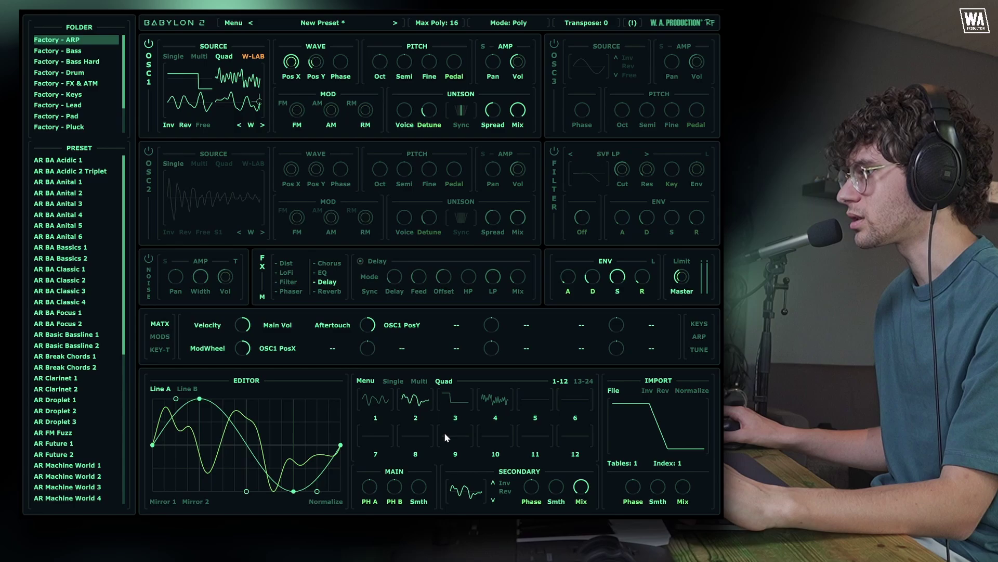
# - Load an instrument-based secondary wave into OSC1's second wavetable slot
pyautogui.click(453, 489)
pyautogui.moveTo(420, 402)
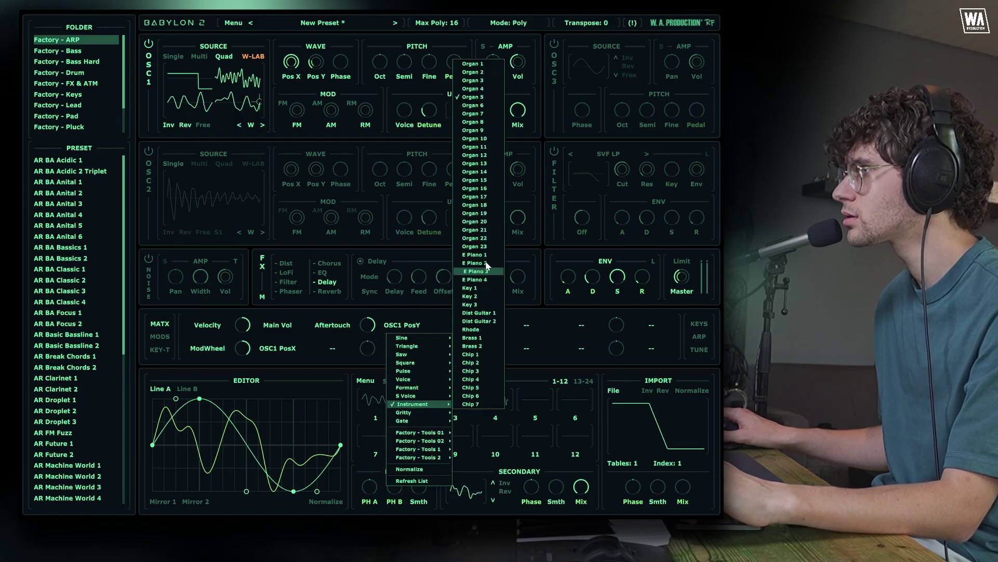
pyautogui.click(479, 296)
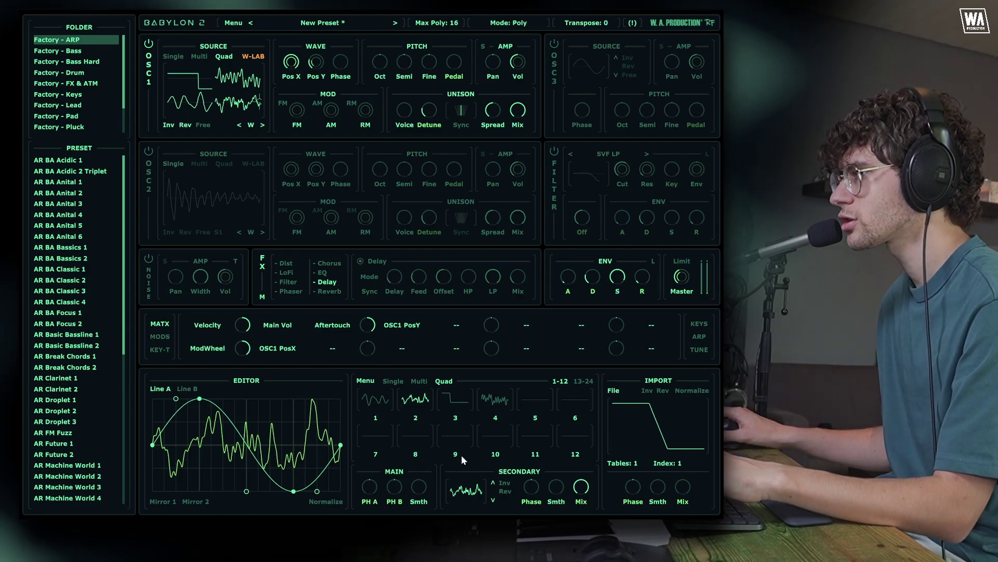
# - Step through secondary waves to a saw-like shape, then select the fourth wavetable slot
pyautogui.click(493, 500)
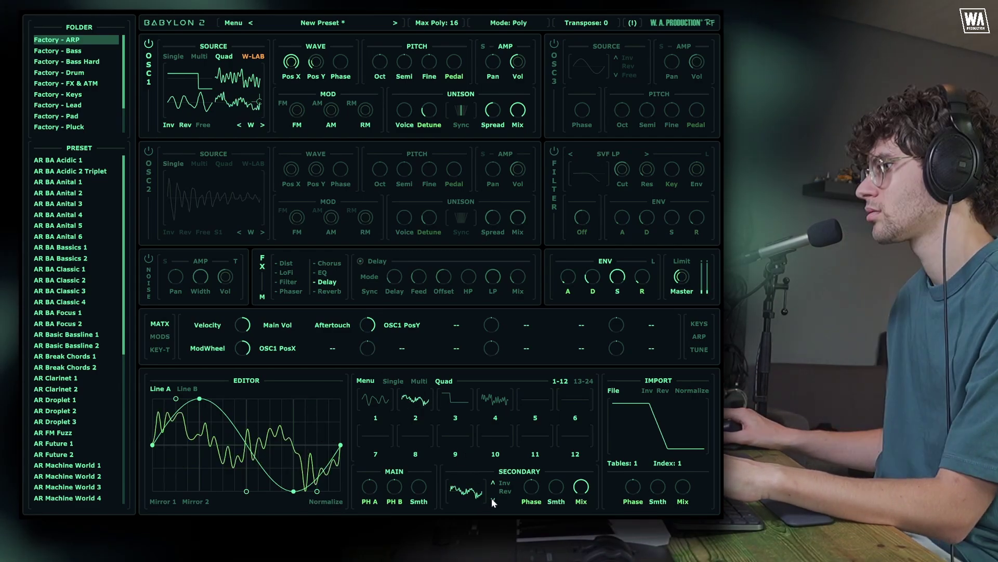
pyautogui.click(493, 499)
pyautogui.click(492, 499)
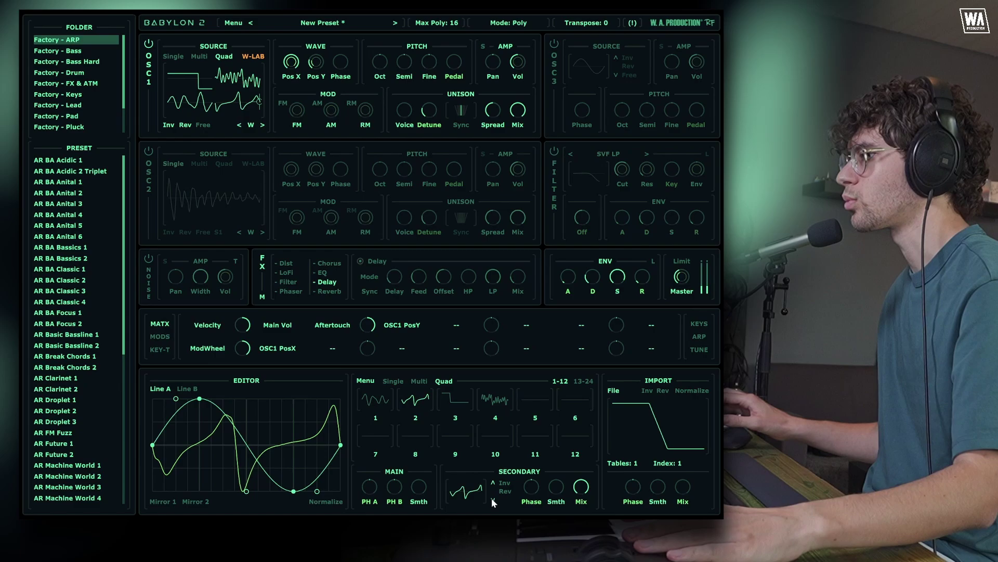
pyautogui.click(486, 401)
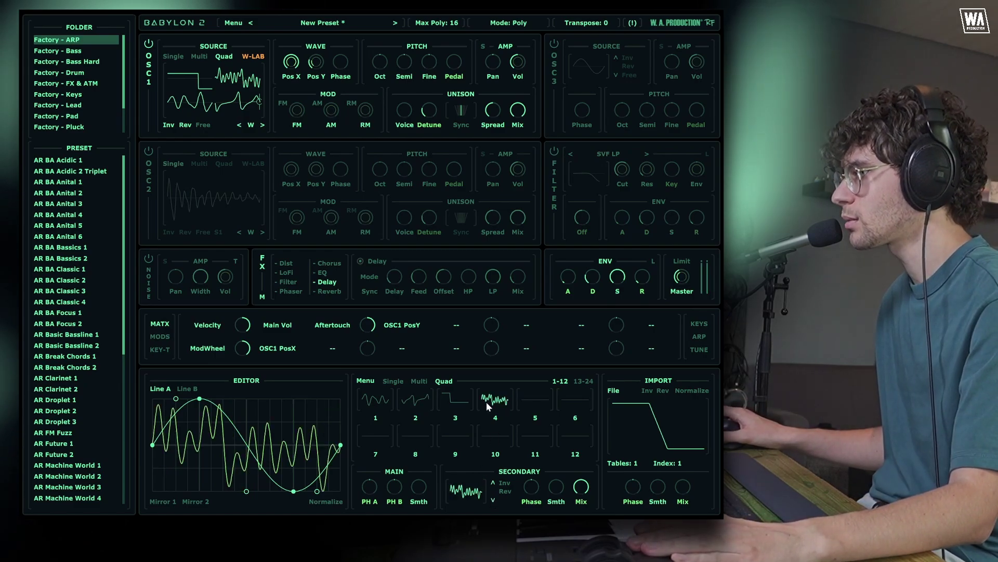
pyautogui.click(472, 497)
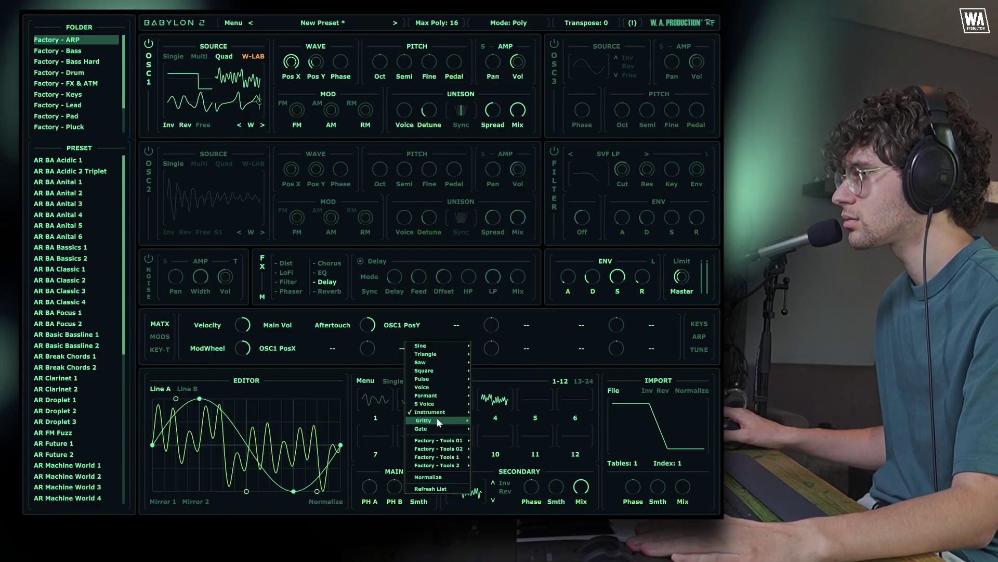
# - Load the Organ 2 instrument wave into wavetable slot 4
pyautogui.moveTo(437, 412)
pyautogui.click(520, 80)
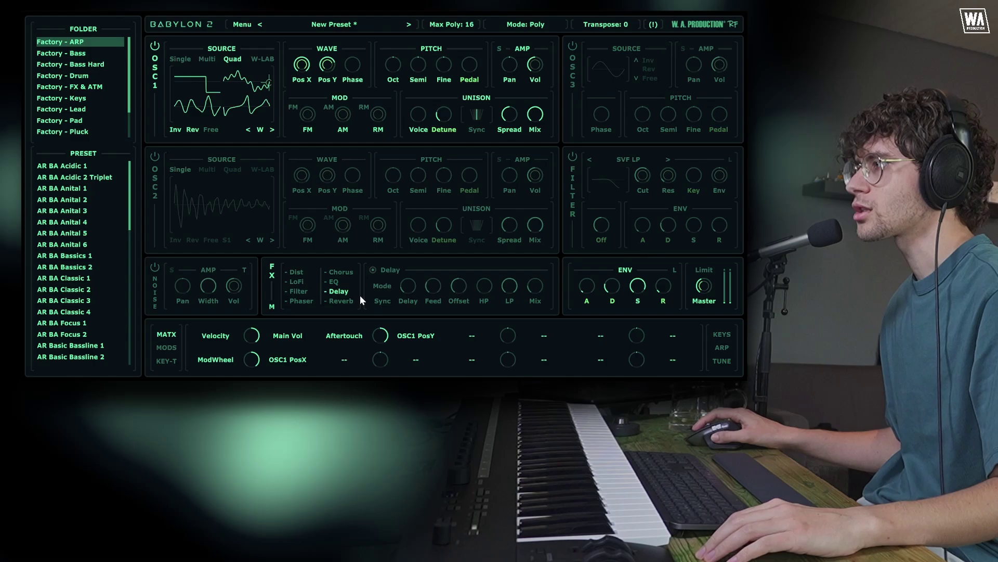
# - Enable the Chorus, Delay and Reverb effects in the FX section
pyautogui.click(389, 268)
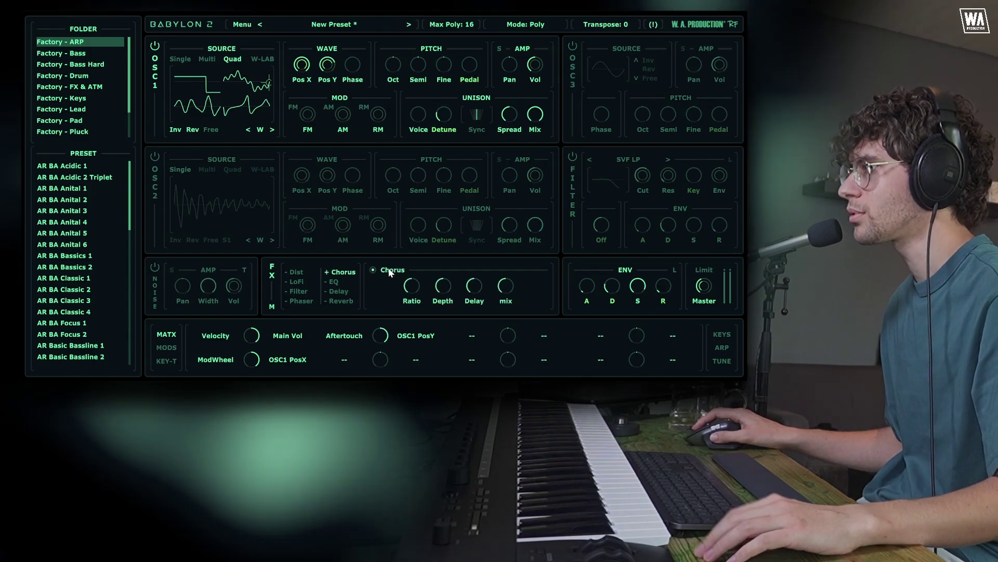
pyautogui.click(348, 291)
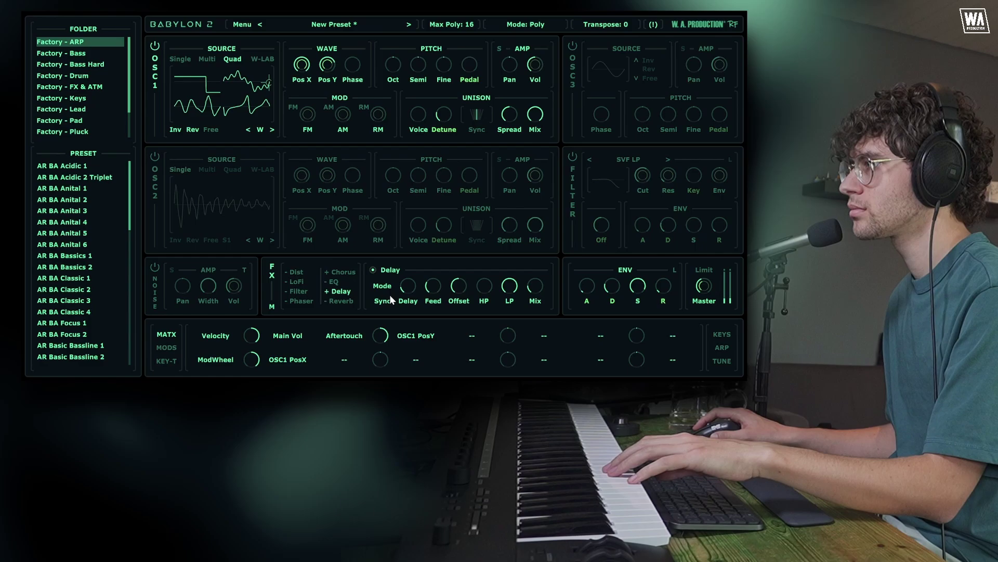
pyautogui.click(345, 300)
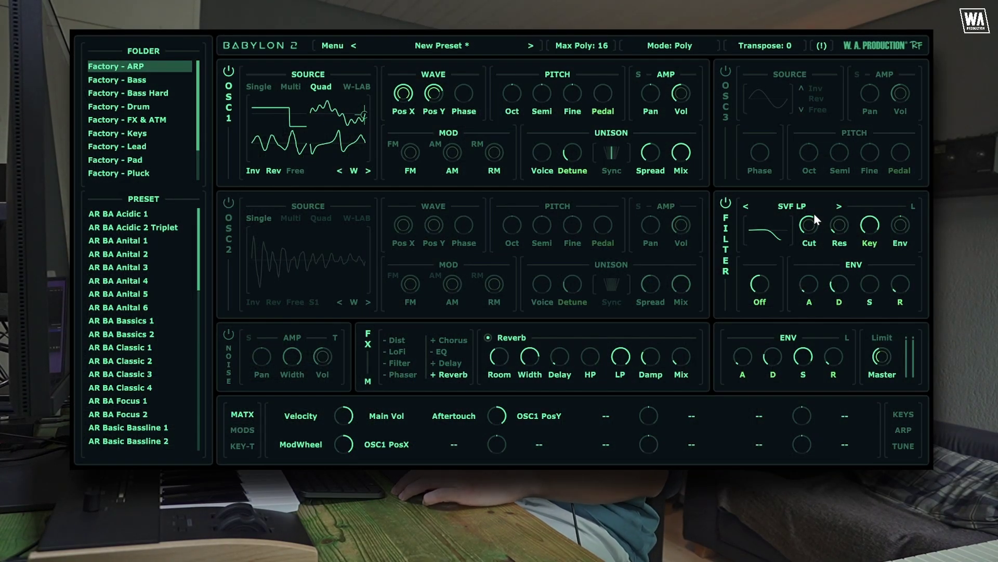
# - Switch the bottom matrix panel to MODS to show LFO 1, ENV 1 and Vibrato
pyautogui.click(242, 429)
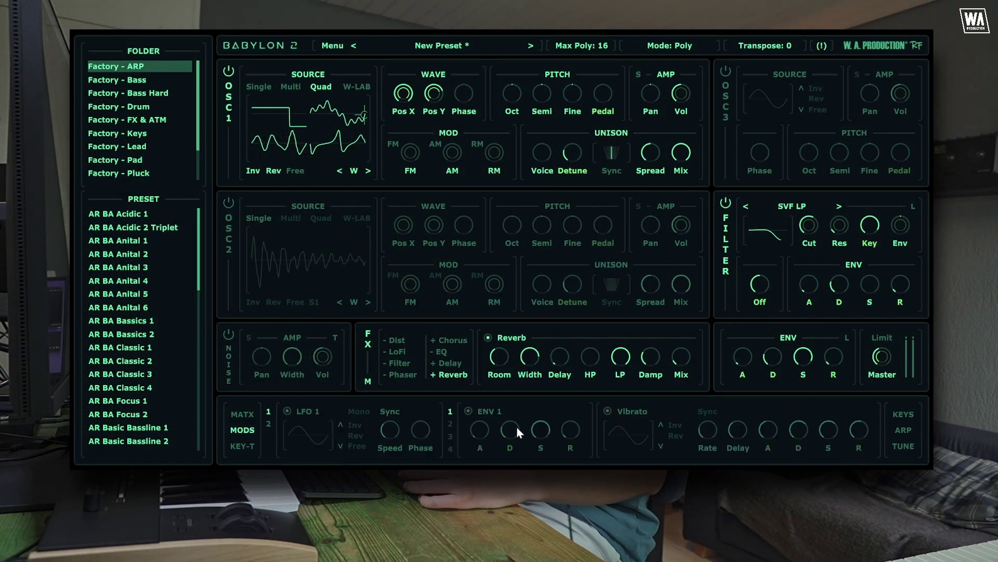